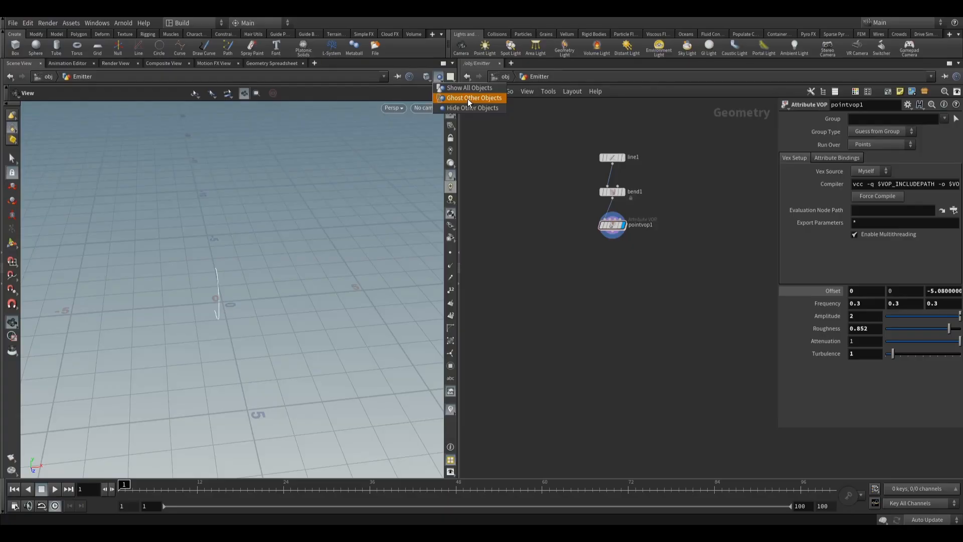
# Show all objects in the viewport, look at the object-level network, and return inside the Emitter geometry
pyautogui.click(457, 91)
pyautogui.moveTo(354, 294); pyautogui.dragTo(317, 301)
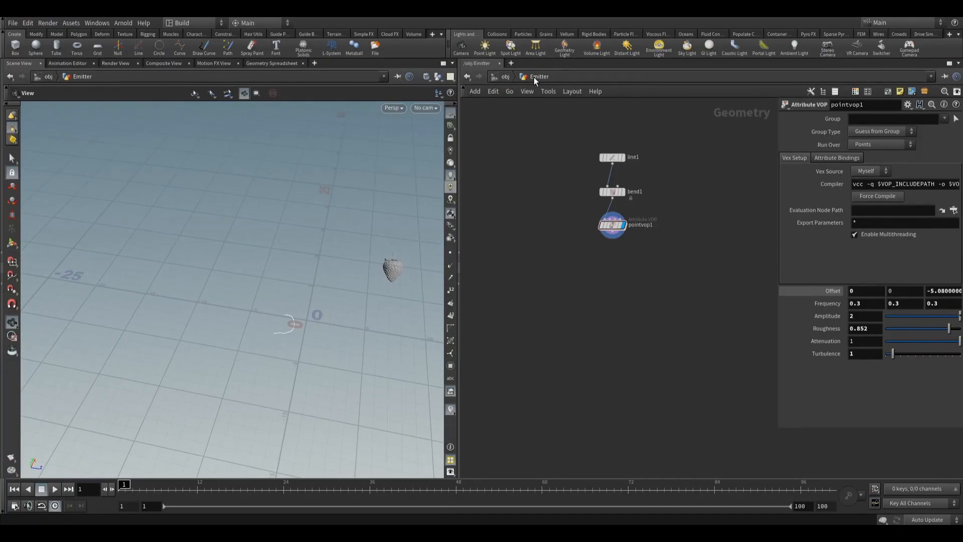
pyautogui.click(504, 77)
pyautogui.moveTo(618, 248)
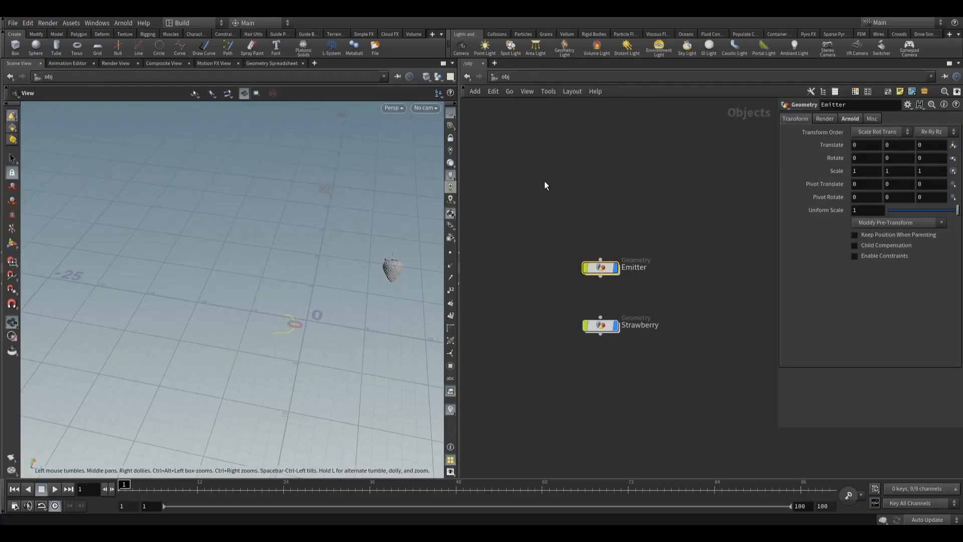
pyautogui.doubleClick(604, 268)
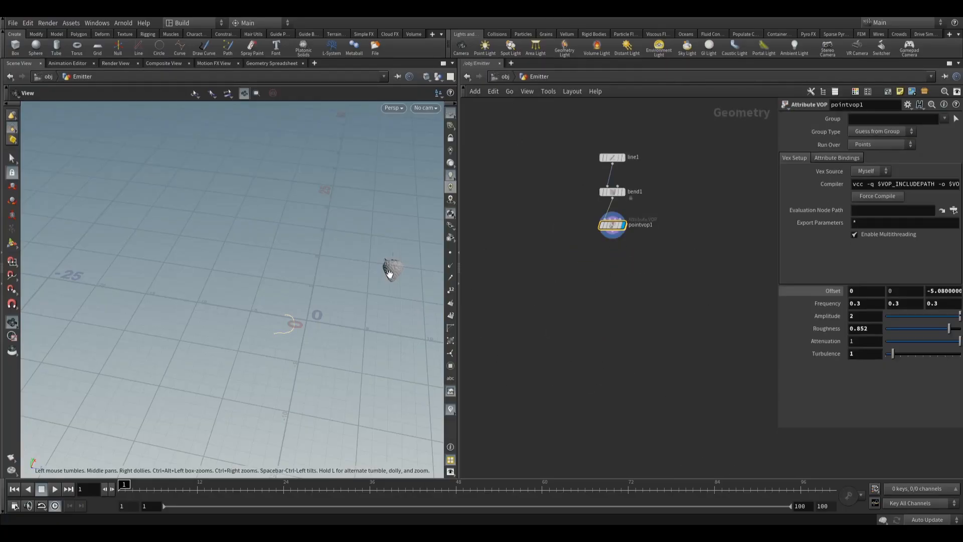
pyautogui.click(16, 158)
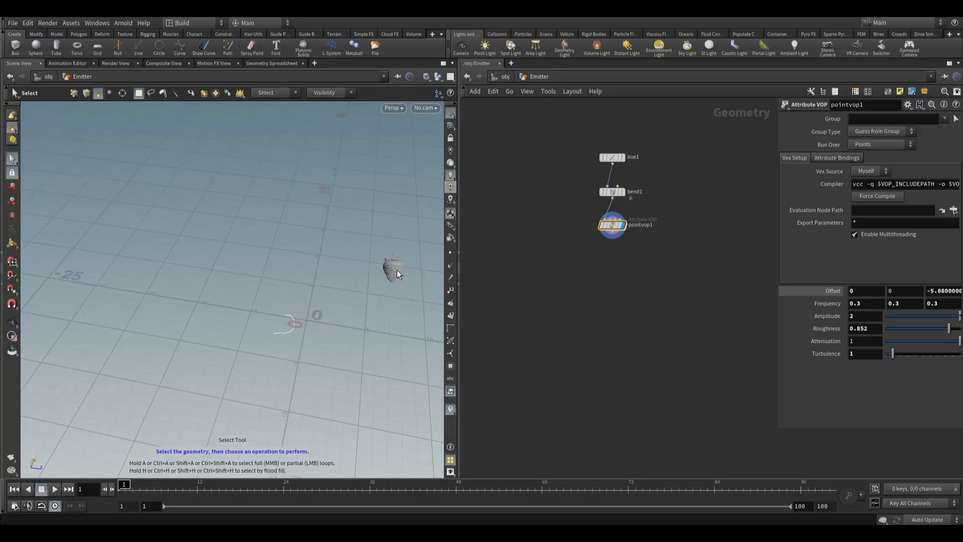
pyautogui.press('Escape')
pyautogui.moveTo(350, 311); pyautogui.dragTo(292, 284)
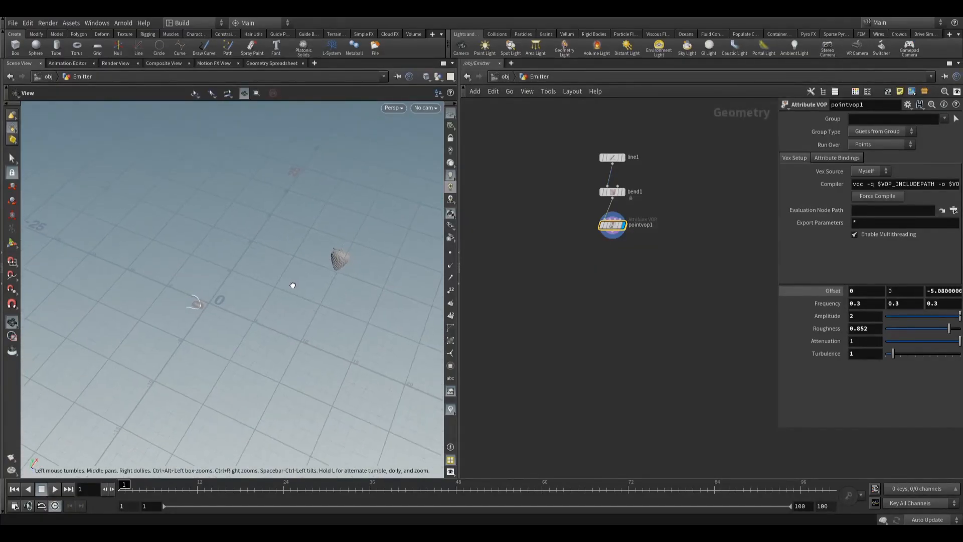
# Set the viewport to ghost other objects, keeping the strawberry as a reference while editing the Emitter
pyautogui.press('s')
pyautogui.click(438, 76)
pyautogui.click(448, 100)
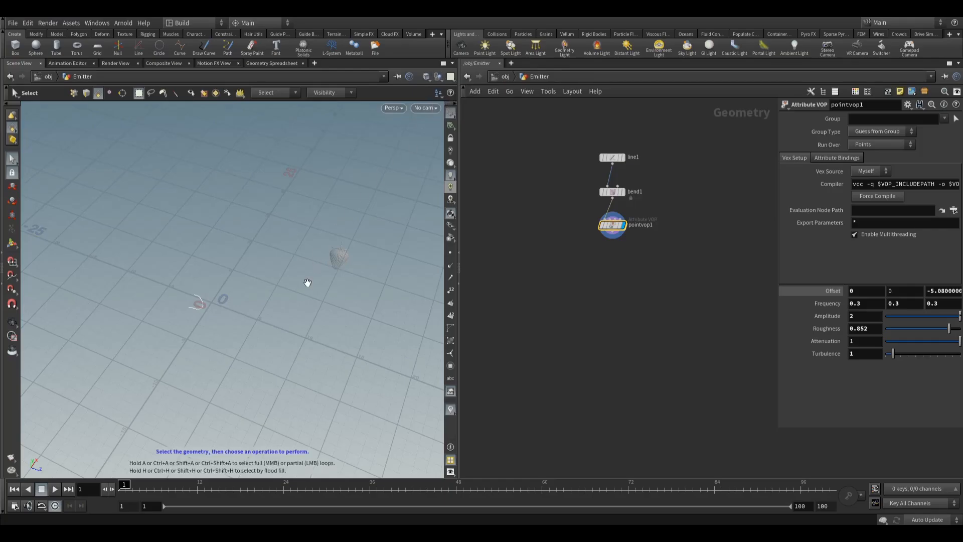
pyautogui.keyDown('alt'); pyautogui.moveTo(305, 282); pyautogui.dragTo(290, 301, button='right'); pyautogui.keyUp('alt')
pyautogui.keyDown('alt'); pyautogui.moveTo(290, 301); pyautogui.dragTo(346, 251); pyautogui.keyUp('alt')
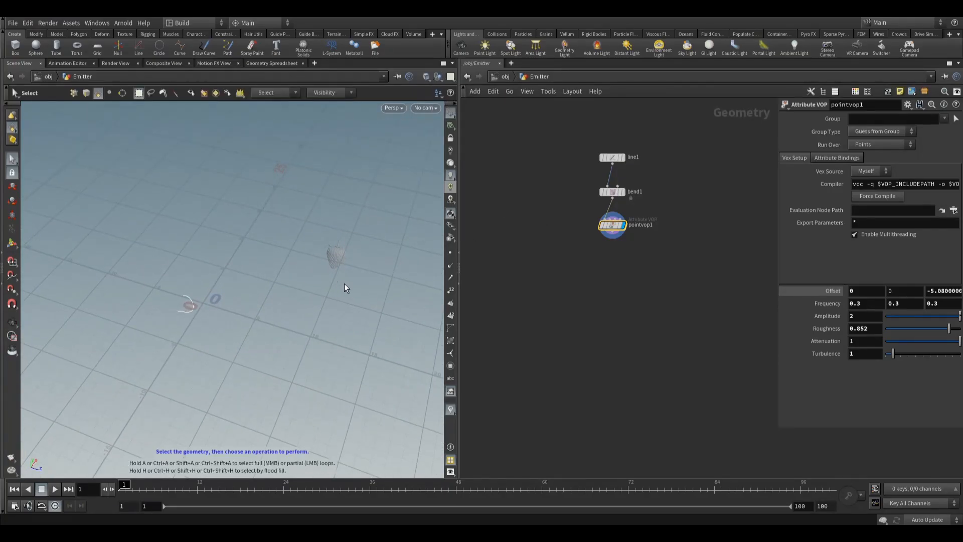
# Add a Transform node below pointvop1, connect it to pointvop1's output, and set its display flag
pyautogui.press('Tab')
pyautogui.moveTo(645, 191)
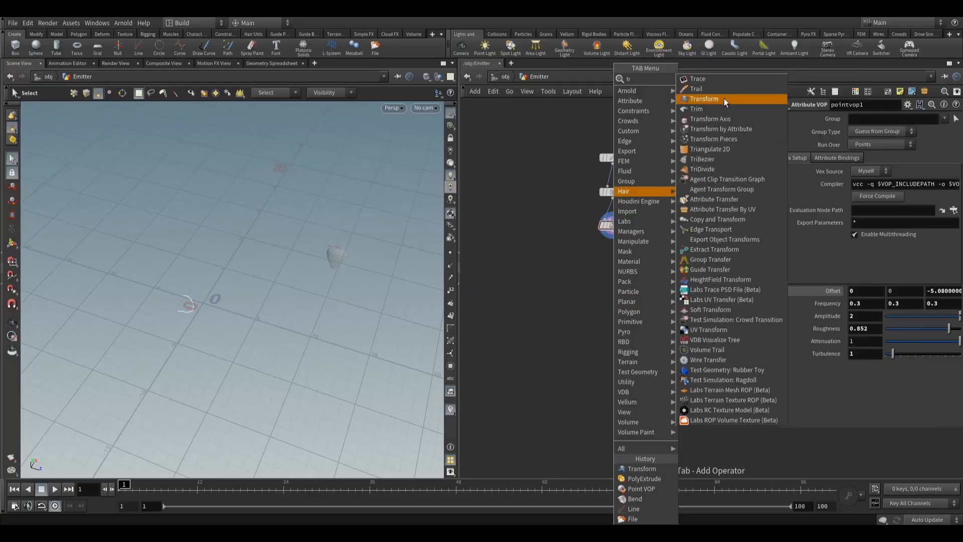
pyautogui.click(723, 98)
pyautogui.click(613, 269)
pyautogui.moveTo(612, 232); pyautogui.dragTo(612, 264)
pyautogui.click(627, 259)
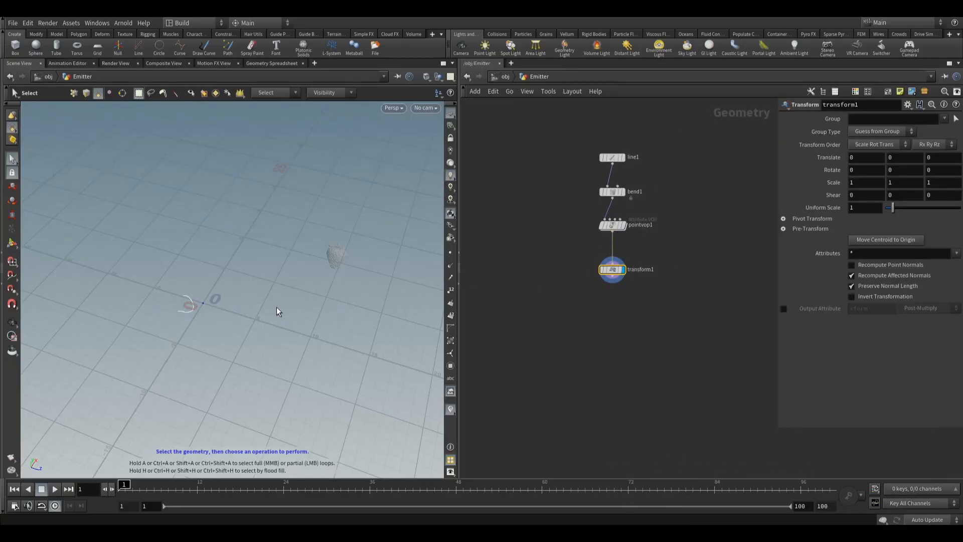
# Try rotating the curve with the Transform handle about its default pivot at the origin
pyautogui.keyDown('alt'); pyautogui.moveTo(278, 307); pyautogui.dragTo(205, 262); pyautogui.keyUp('alt')
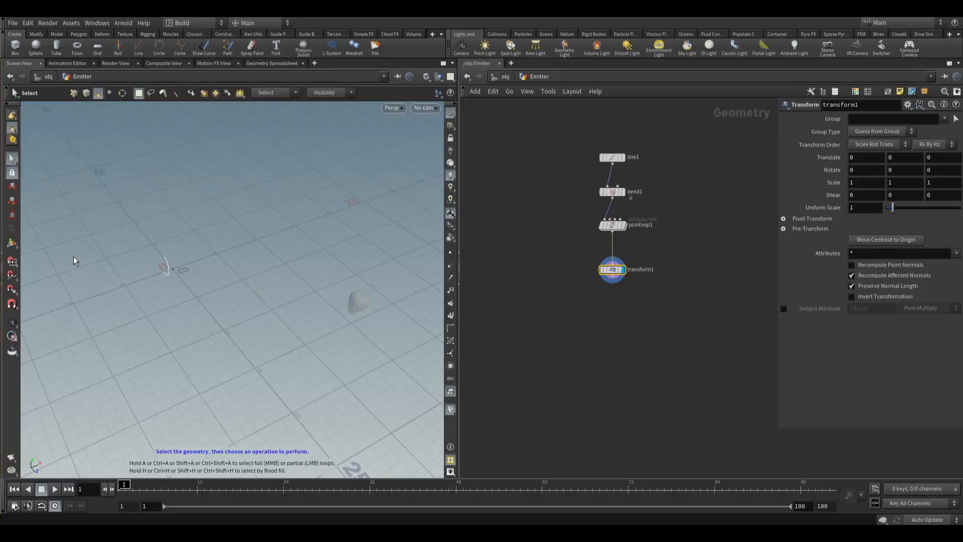
pyautogui.press('Return')
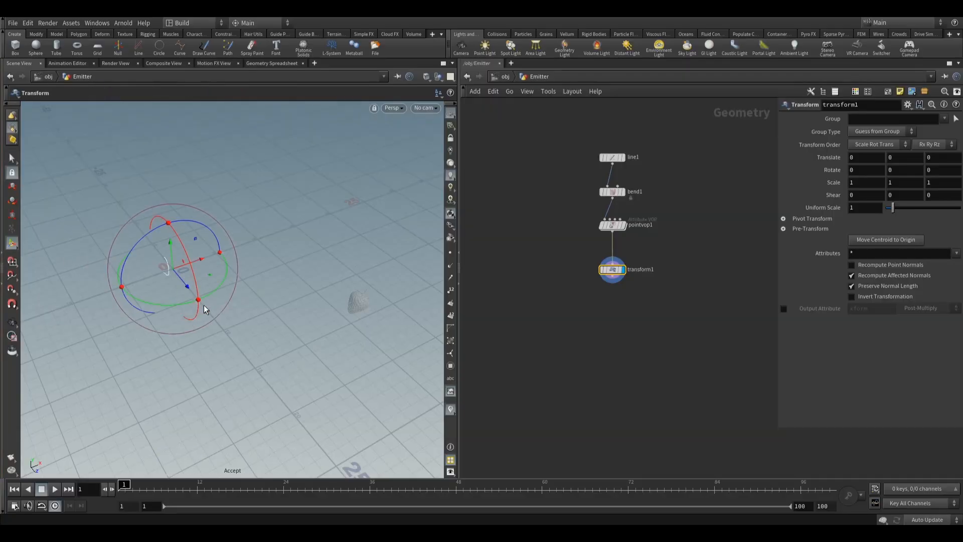
pyautogui.keyDown('alt'); pyautogui.moveTo(203, 306); pyautogui.dragTo(211, 297); pyautogui.keyUp('alt')
pyautogui.keyDown('alt'); pyautogui.moveTo(211, 297); pyautogui.dragTo(324, 271, button='right'); pyautogui.keyUp('alt')
pyautogui.keyDown('alt'); pyautogui.moveTo(325, 271); pyautogui.dragTo(251, 271, button='middle'); pyautogui.keyUp('alt')
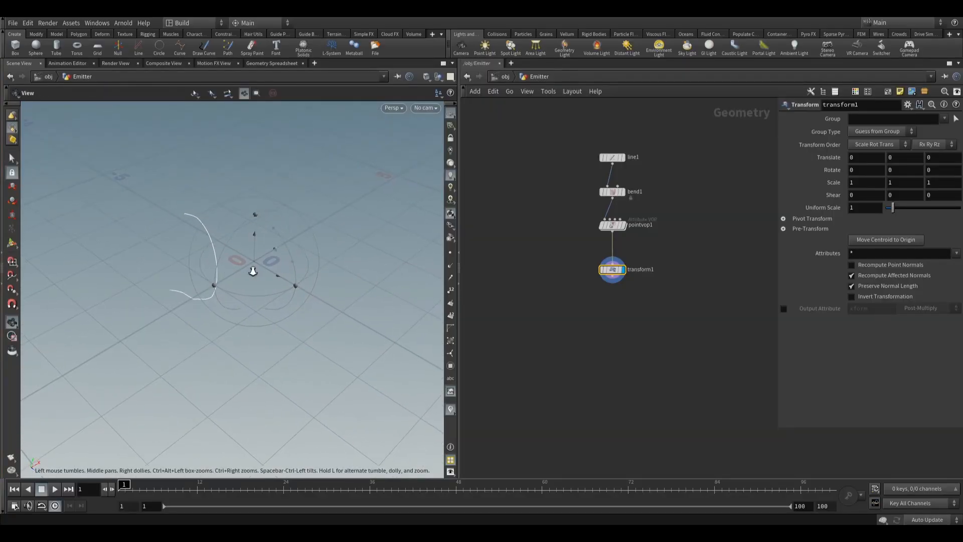
pyautogui.keyDown('alt'); pyautogui.moveTo(215, 265); pyautogui.dragTo(296, 270); pyautogui.keyUp('alt')
pyautogui.keyDown('alt'); pyautogui.moveTo(341, 270); pyautogui.dragTo(293, 266, button='middle'); pyautogui.keyUp('alt')
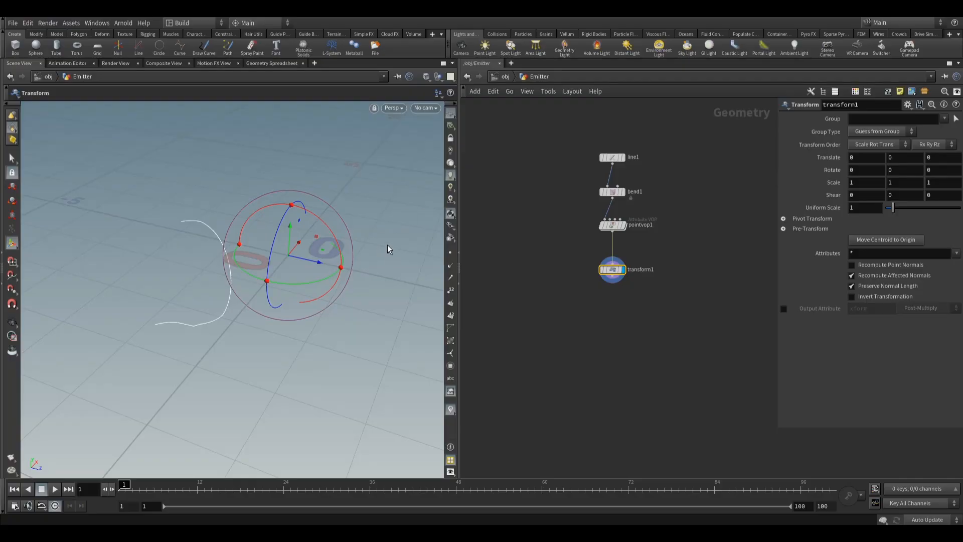
pyautogui.moveTo(326, 230); pyautogui.dragTo(352, 257)
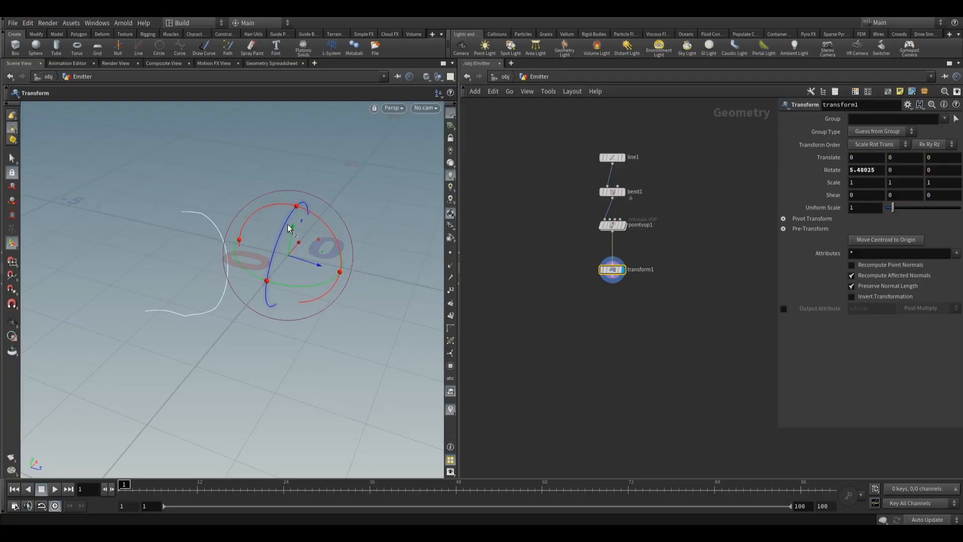
pyautogui.moveTo(289, 228); pyautogui.dragTo(254, 255)
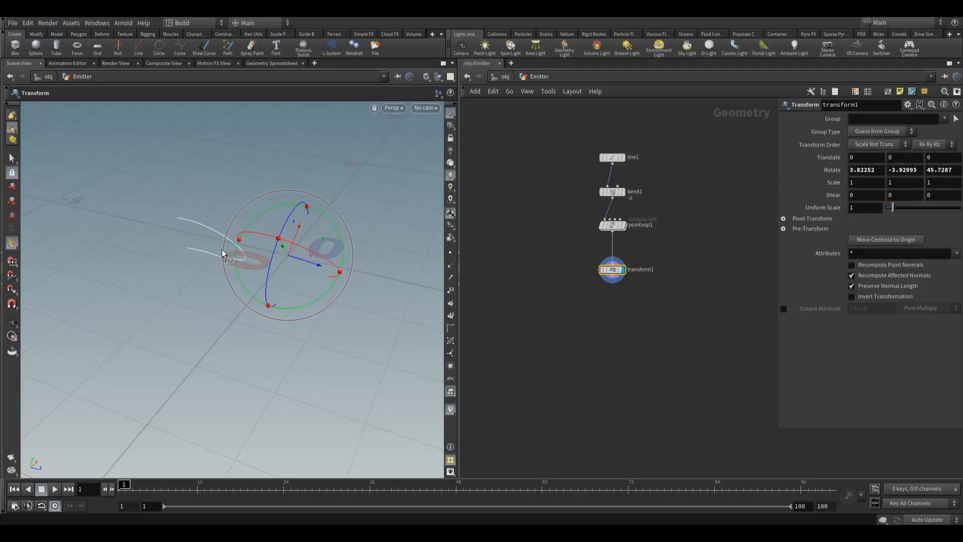
# Undo the last handle rotation and reset transform1's X rotation to 0
pyautogui.hotkey('ctrl', 'z')
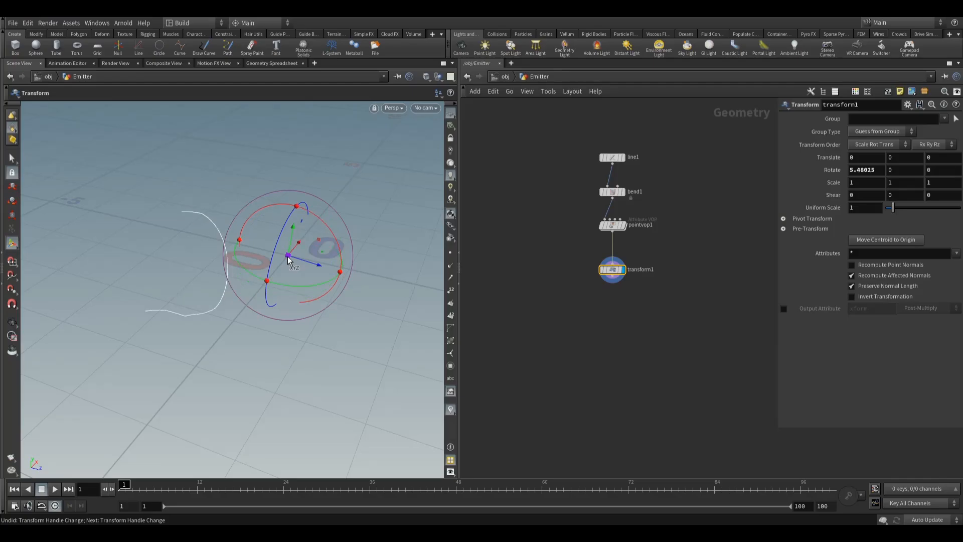
pyautogui.moveTo(878, 170); pyautogui.dragTo(743, 182)
pyautogui.write('0')
pyautogui.press('Return')
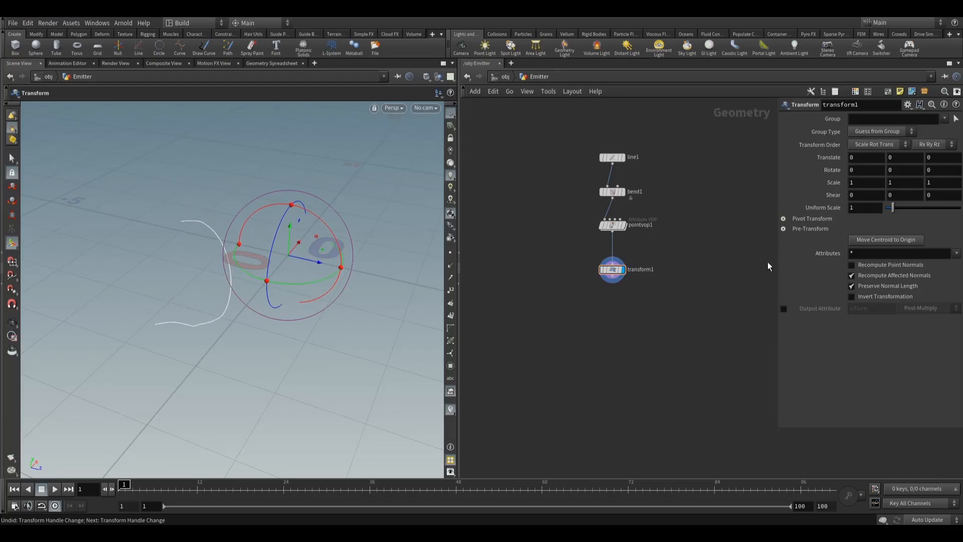
# Expand the Pivot Transform parameters and try moving the pivot freehand in pivot mode to about Y -0.66, Z -1.42
pyautogui.click(784, 219)
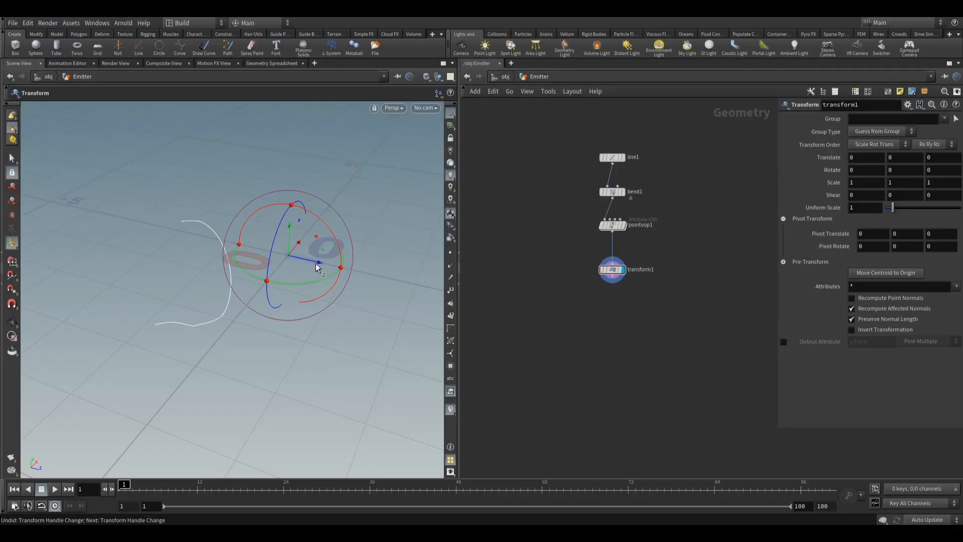
pyautogui.moveTo(941, 233)
pyautogui.mouseDown(button='middle')
pyautogui.moveTo(918, 221)
pyautogui.moveTo(934, 219)
pyautogui.moveTo(927, 245)
pyautogui.mouseUp(button='middle')
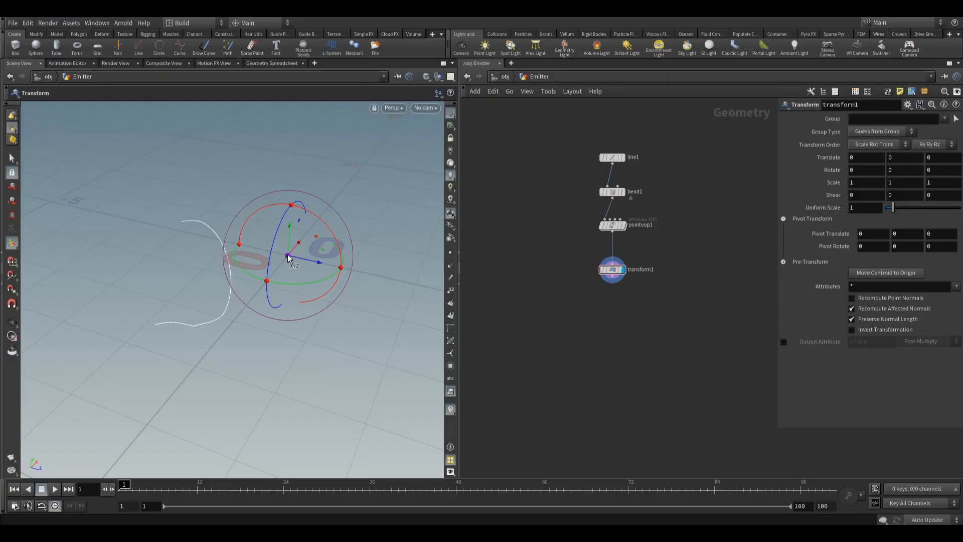
pyautogui.press('Insert')
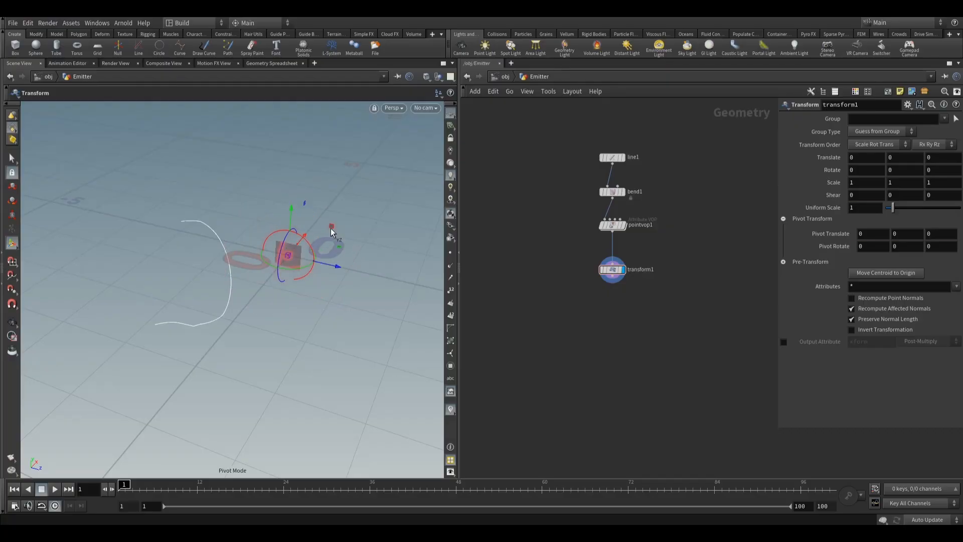
pyautogui.moveTo(331, 226); pyautogui.dragTo(243, 249)
pyautogui.press('Insert')
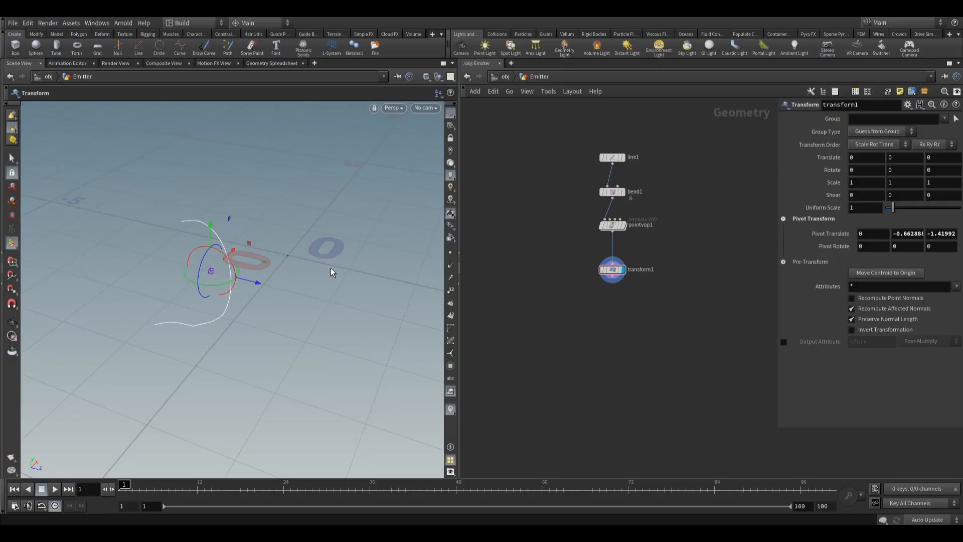
# Adjust the pivot freehand to about Y -0.44, Z -1.05 in pivot mode, and leave pivot mode
pyautogui.press('y')
pyautogui.rightClick(213, 271)
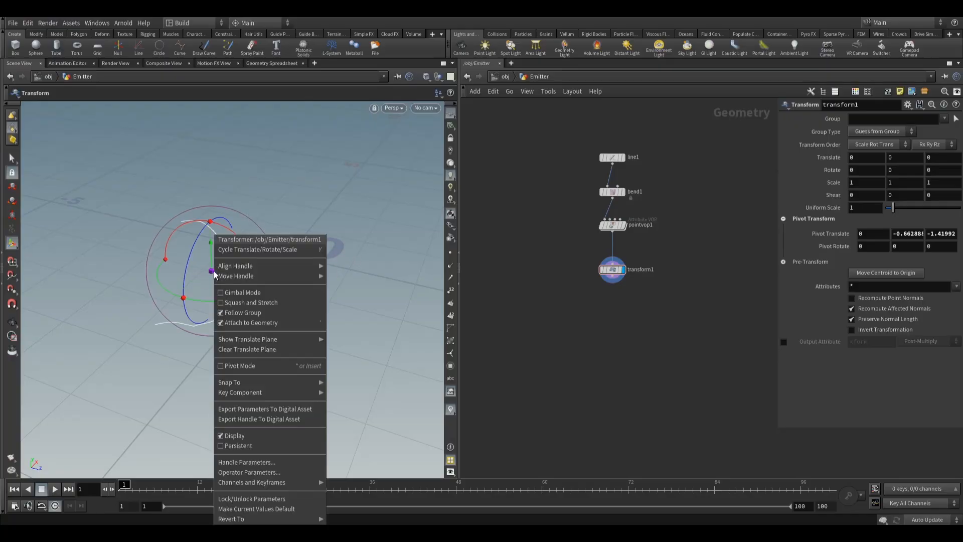
pyautogui.click(251, 368)
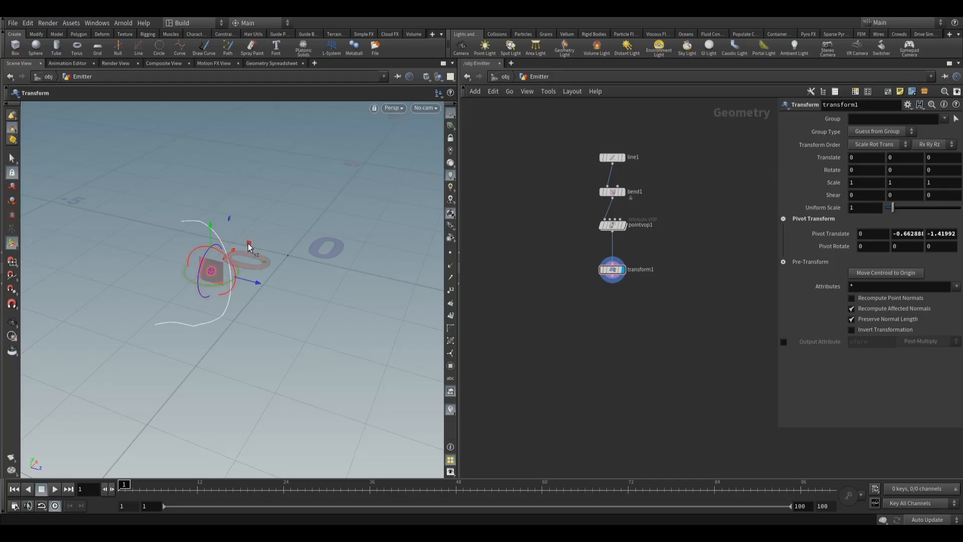
pyautogui.moveTo(210, 238)
pyautogui.mouseDown()
pyautogui.moveTo(214, 215)
pyautogui.moveTo(213, 226)
pyautogui.mouseUp()
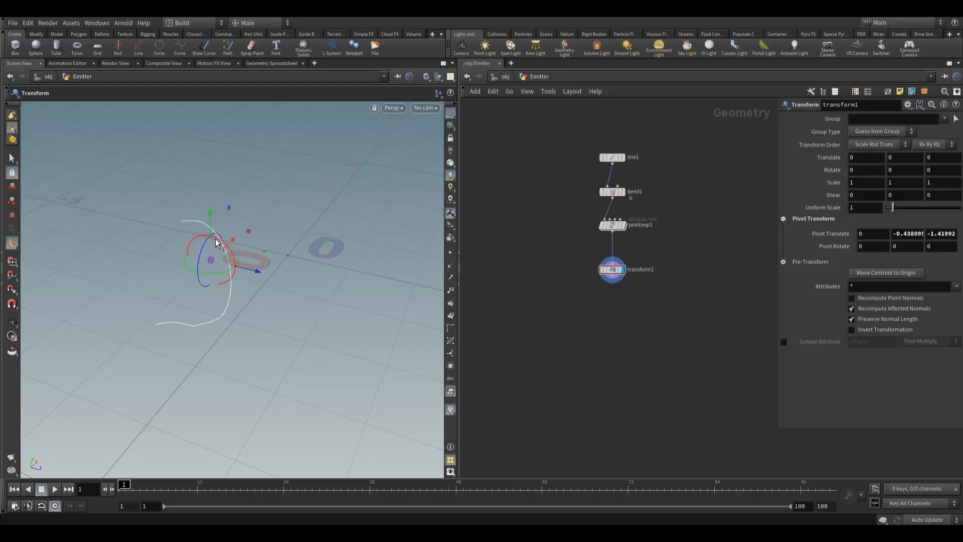
pyautogui.moveTo(251, 269); pyautogui.dragTo(270, 273)
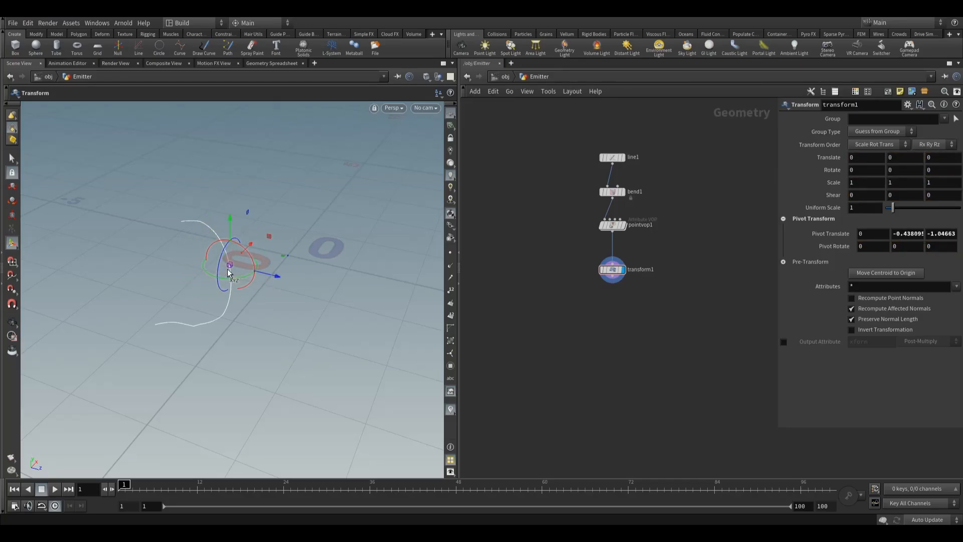
pyautogui.rightClick(229, 236)
pyautogui.click(238, 365)
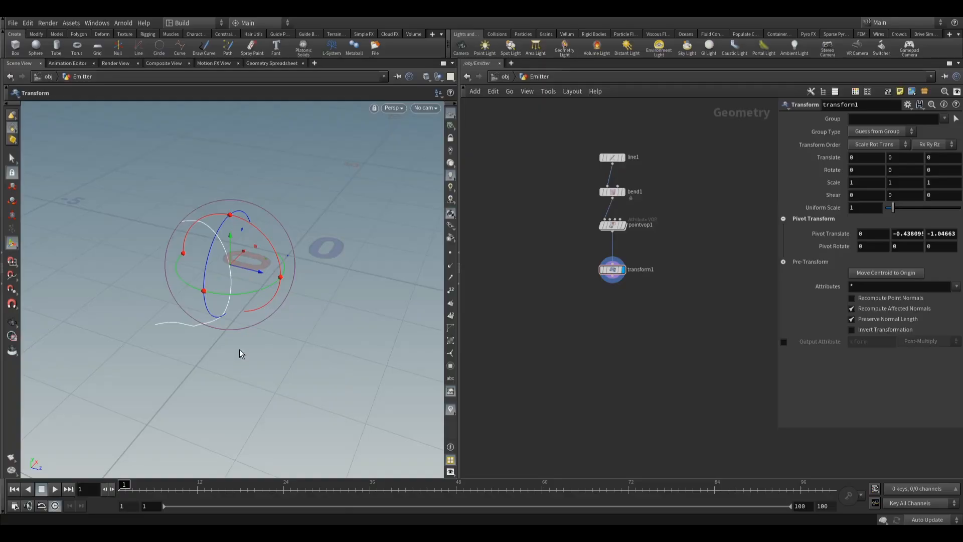
# Reset the Y and Z Pivot Translate values of transform1 to 0
pyautogui.click(918, 235)
pyautogui.write('0')
pyautogui.click(946, 232)
pyautogui.write('0')
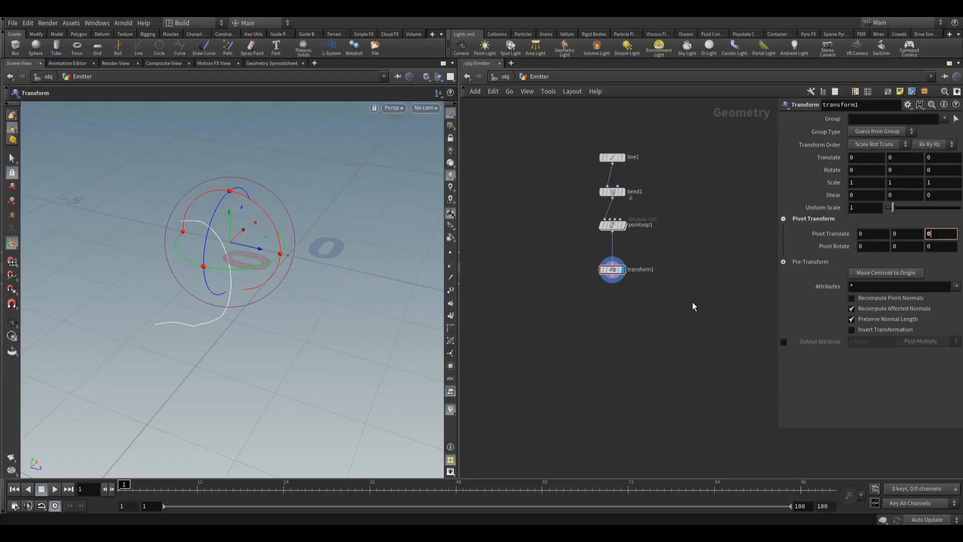
pyautogui.press('Return')
# Centre transform1's pivot on the curve by setting Pivot Translate to the expressions $CEX, $CEY and $CEZ
pyautogui.moveTo(832, 241); pyautogui.dragTo(785, 245)
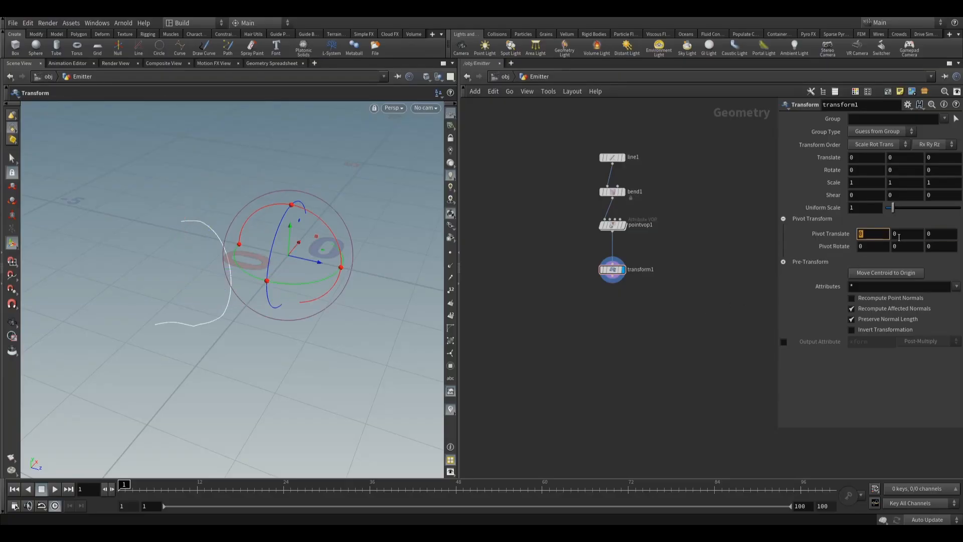
pyautogui.write('$CEX')
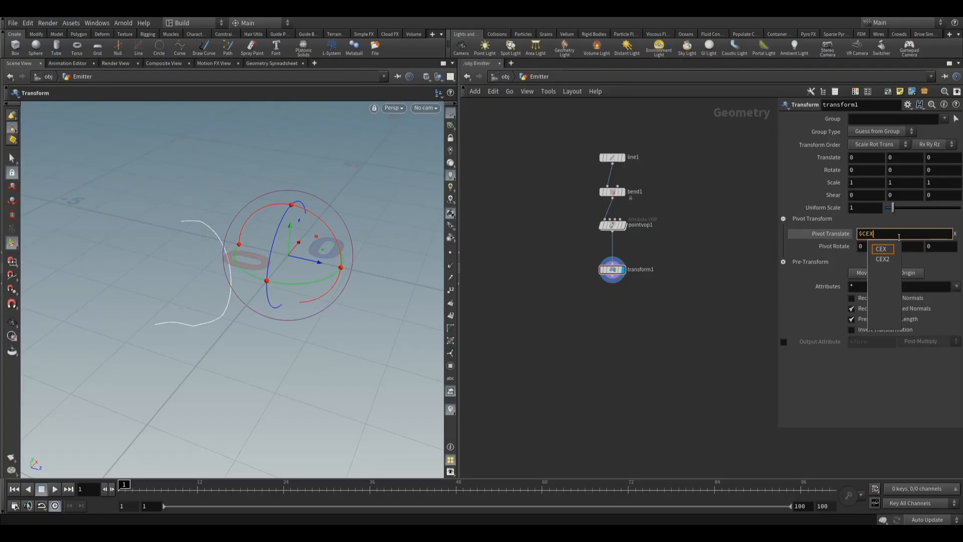
pyautogui.press('Return')
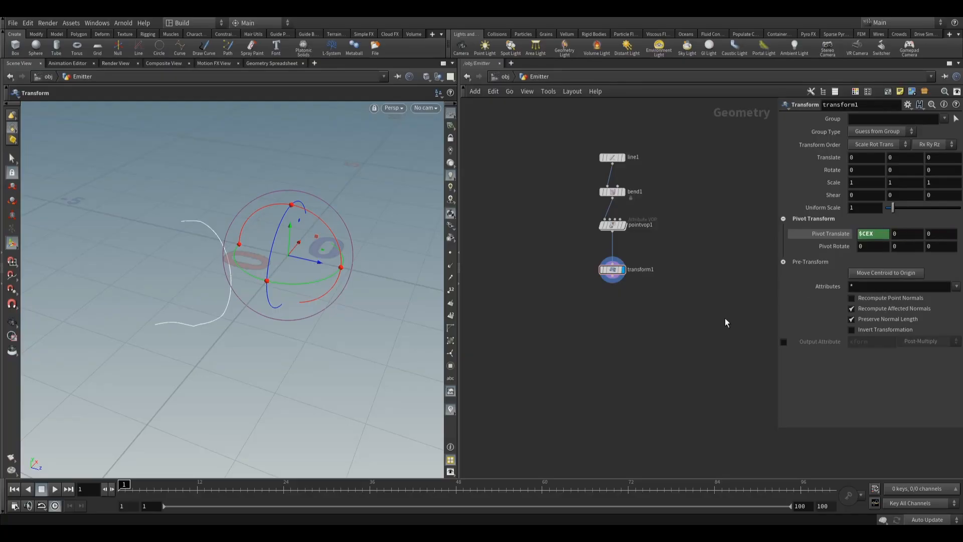
pyautogui.click(904, 239)
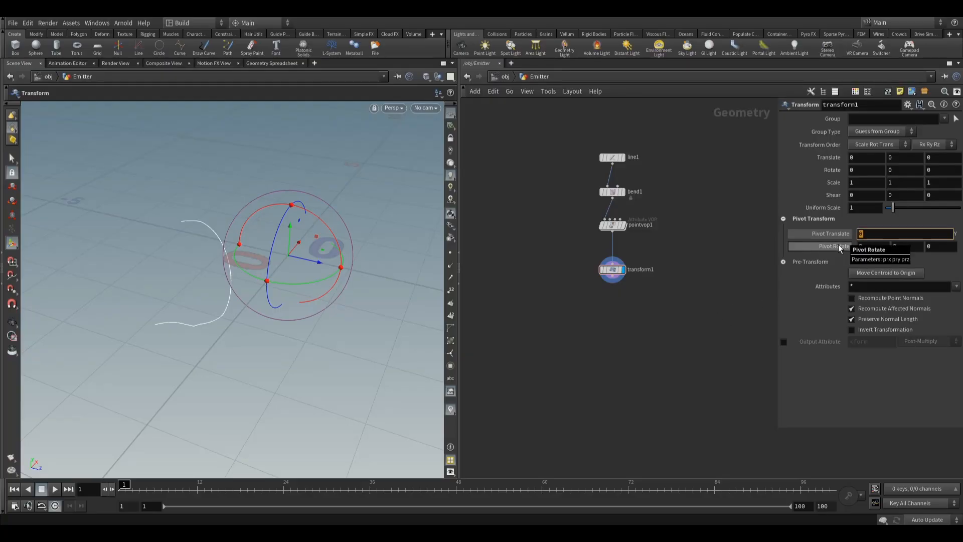
pyautogui.write('$CEY')
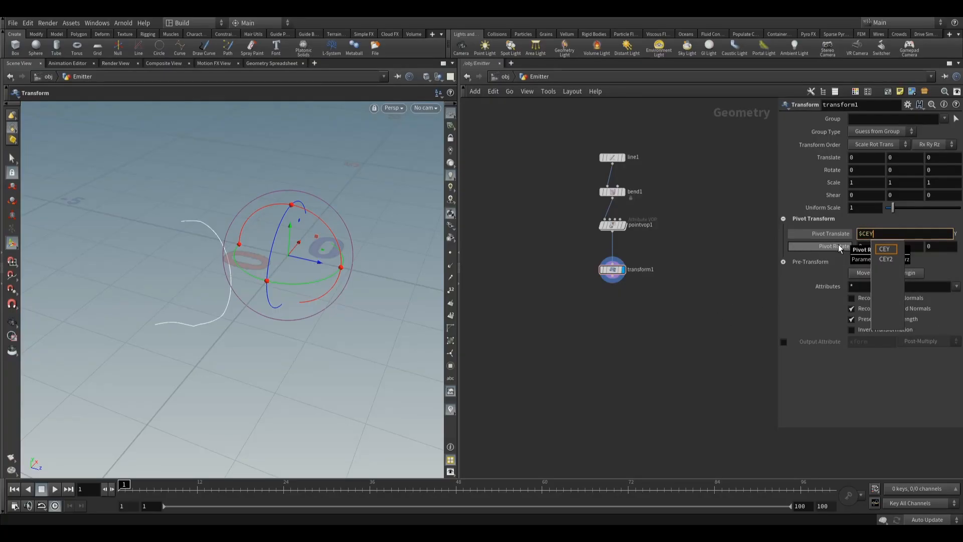
pyautogui.press('Tab')
pyautogui.write('$CEZ')
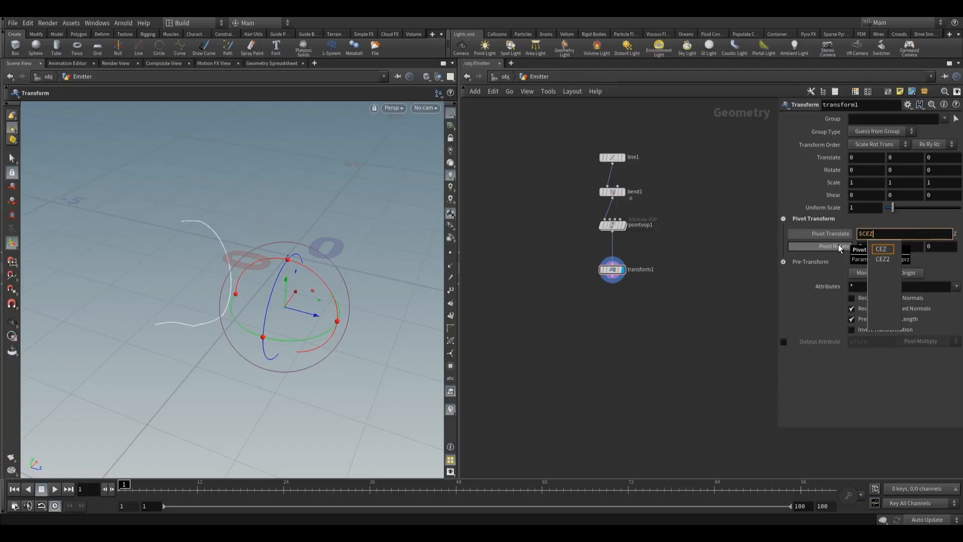
pyautogui.press('Return')
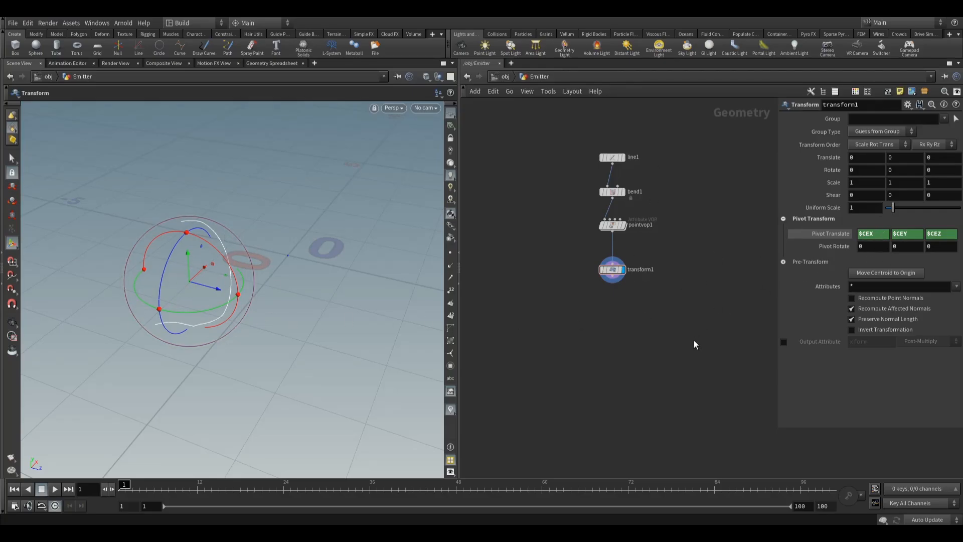
# Move the curve along Z by setting transform1's Z Translate to 2.5
pyautogui.moveTo(545, 273); pyautogui.dragTo(688, 301)
pyautogui.press('Escape')
pyautogui.moveTo(323, 283)
pyautogui.mouseDown()
pyautogui.moveTo(318, 269)
pyautogui.moveTo(361, 284)
pyautogui.moveTo(304, 255)
pyautogui.moveTo(351, 282)
pyautogui.moveTo(381, 266)
pyautogui.moveTo(333, 273)
pyautogui.mouseUp()
pyautogui.press('Return')
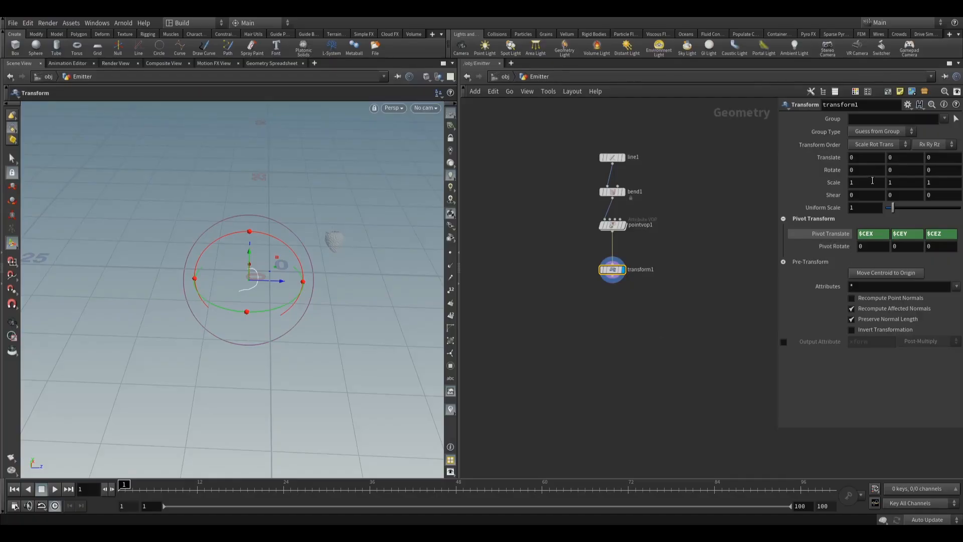
pyautogui.moveTo(947, 153)
pyautogui.mouseDown(button='middle')
pyautogui.moveTo(938, 136)
pyautogui.moveTo(953, 137)
pyautogui.mouseUp(button='middle')
pyautogui.moveTo(937, 158); pyautogui.dragTo(908, 156)
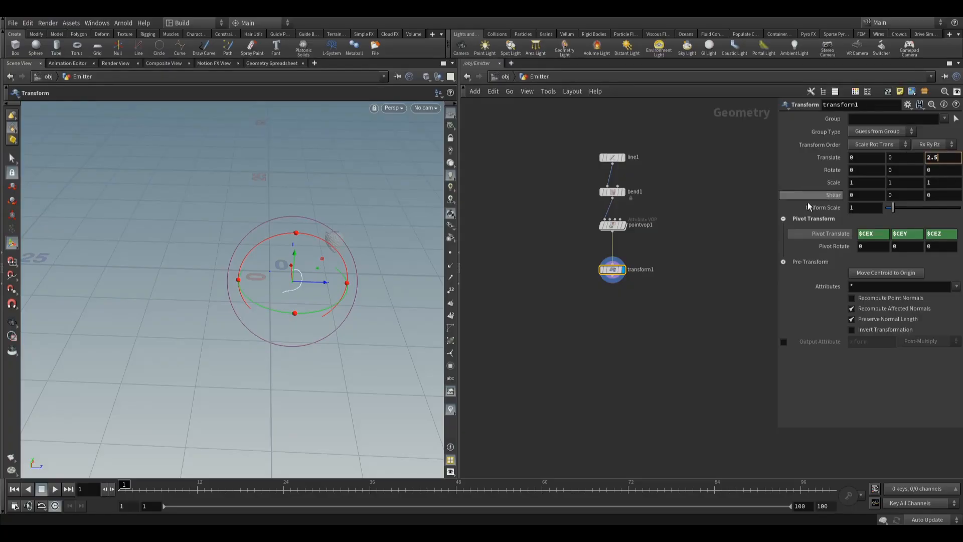
pyautogui.press('Return')
# Turn the curve around the Y axis by setting transform1's Y Rotate to 180
pyautogui.keyDown('alt'); pyautogui.moveTo(322, 281); pyautogui.dragTo(260, 319); pyautogui.keyUp('alt')
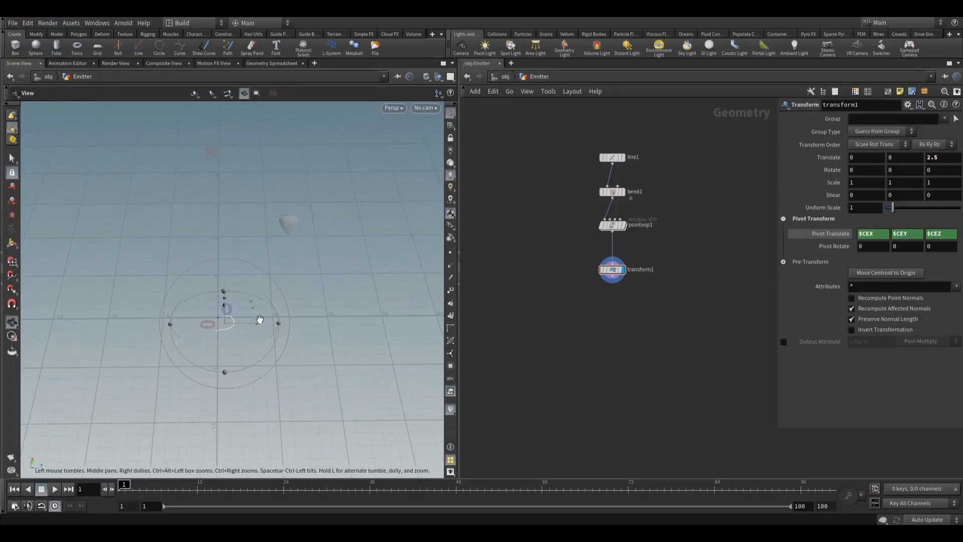
pyautogui.moveTo(126, 485)
pyautogui.mouseDown()
pyautogui.moveTo(505, 468)
pyautogui.moveTo(586, 452)
pyautogui.moveTo(123, 485)
pyautogui.mouseUp()
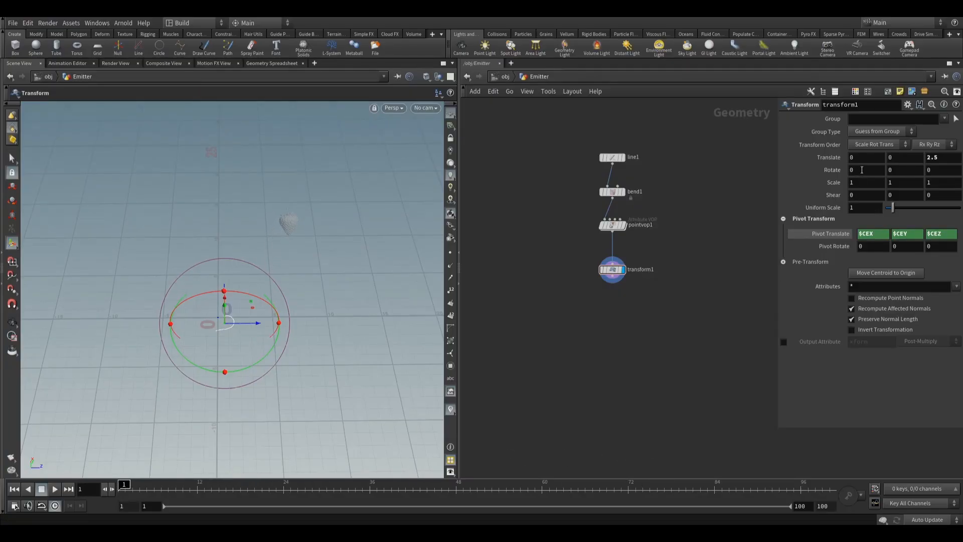
pyautogui.click(918, 173)
pyautogui.press('Return')
# Tilt the curve around the X axis by setting transform1's X Rotate to -83
pyautogui.keyDown('alt'); pyautogui.moveTo(275, 326); pyautogui.dragTo(263, 310); pyautogui.keyUp('alt')
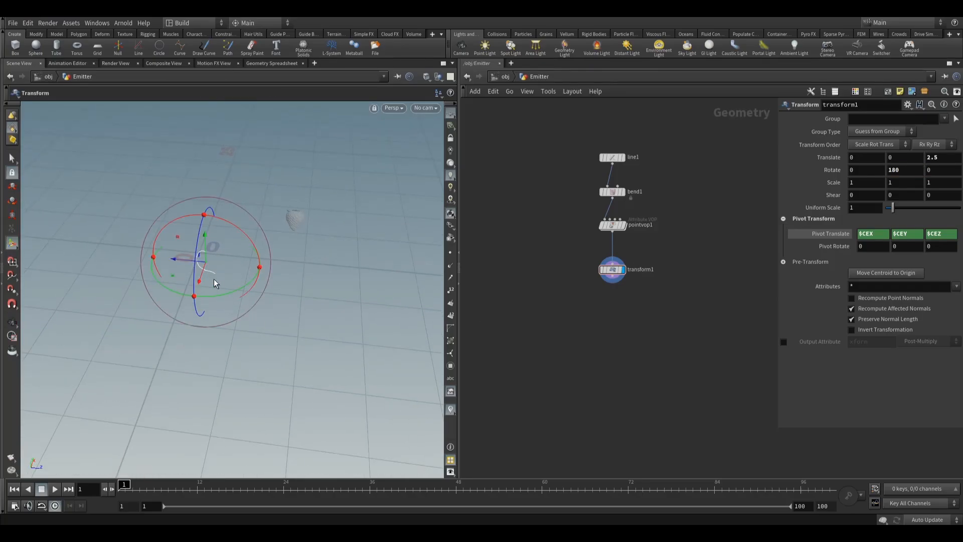
pyautogui.keyDown('alt'); pyautogui.moveTo(210, 256); pyautogui.dragTo(246, 311); pyautogui.keyUp('alt')
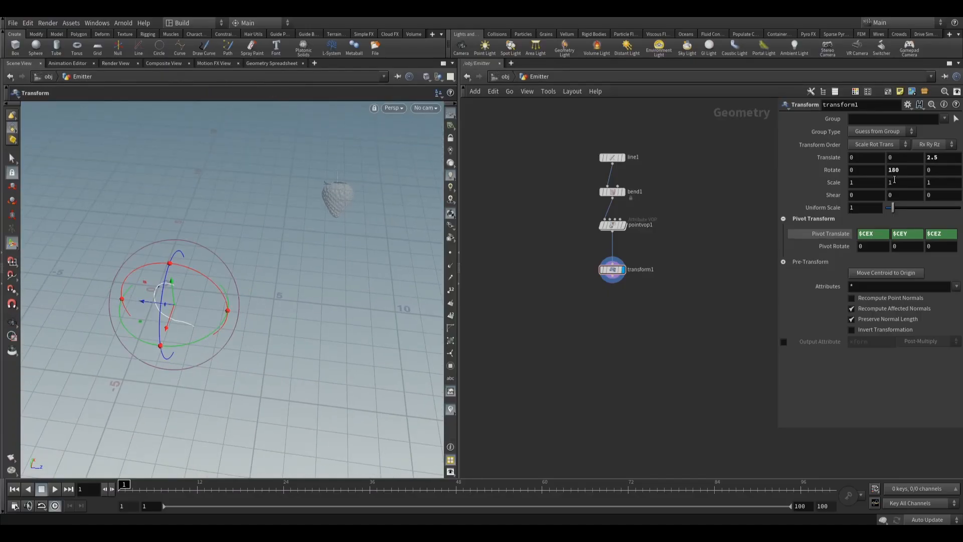
pyautogui.moveTo(867, 174); pyautogui.dragTo(525, 239, button='middle')
pyautogui.doubleClick(854, 170)
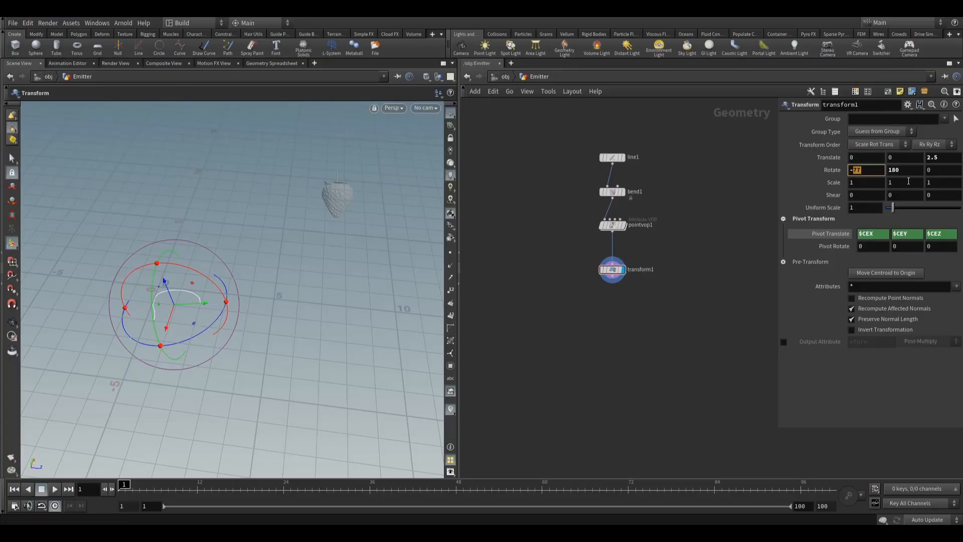
pyautogui.write('83')
pyautogui.press('Return')
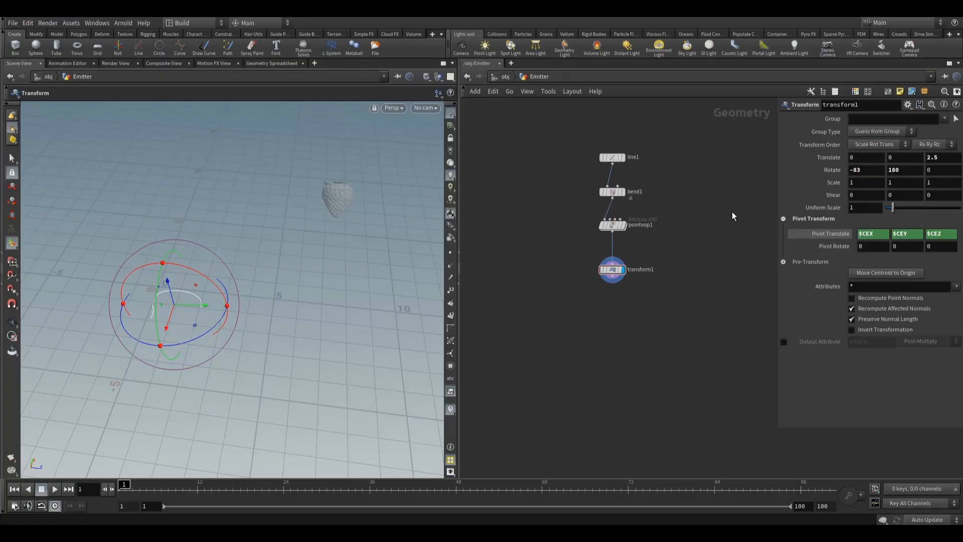
# Enlarge the curve by setting transform1's Y and Z Scale to 1.5
pyautogui.click(904, 184)
pyautogui.moveTo(902, 184); pyautogui.dragTo(959, 185, button='middle')
pyautogui.press('Escape')
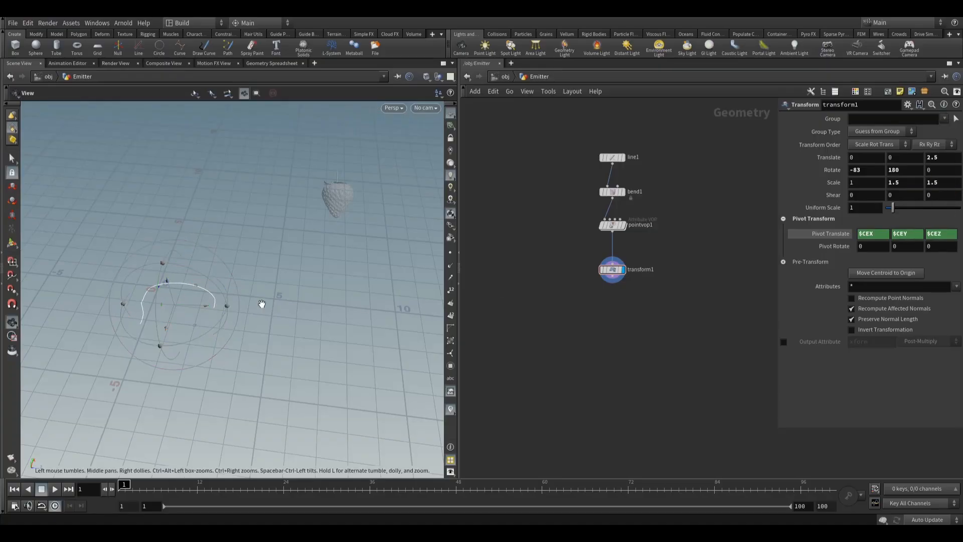
# Examine the curve's shape, size and placement relative to the strawberry from several angles
pyautogui.moveTo(260, 303); pyautogui.dragTo(300, 255)
pyautogui.moveTo(301, 255); pyautogui.dragTo(295, 243, button='right')
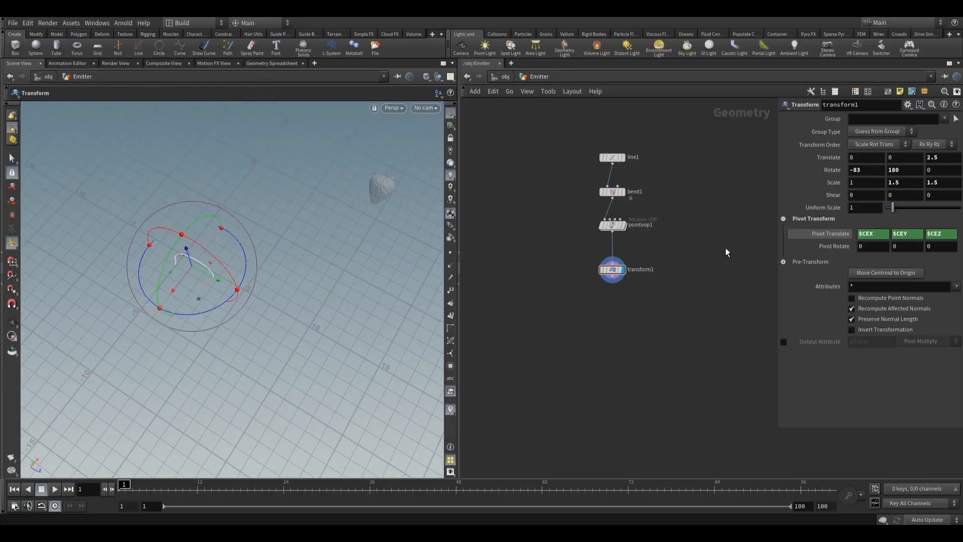
pyautogui.moveTo(573, 258); pyautogui.dragTo(648, 291)
pyautogui.keyDown('alt'); pyautogui.moveTo(224, 277); pyautogui.dragTo(309, 256); pyautogui.keyUp('alt')
pyautogui.moveTo(311, 356); pyautogui.dragTo(226, 344, button='middle')
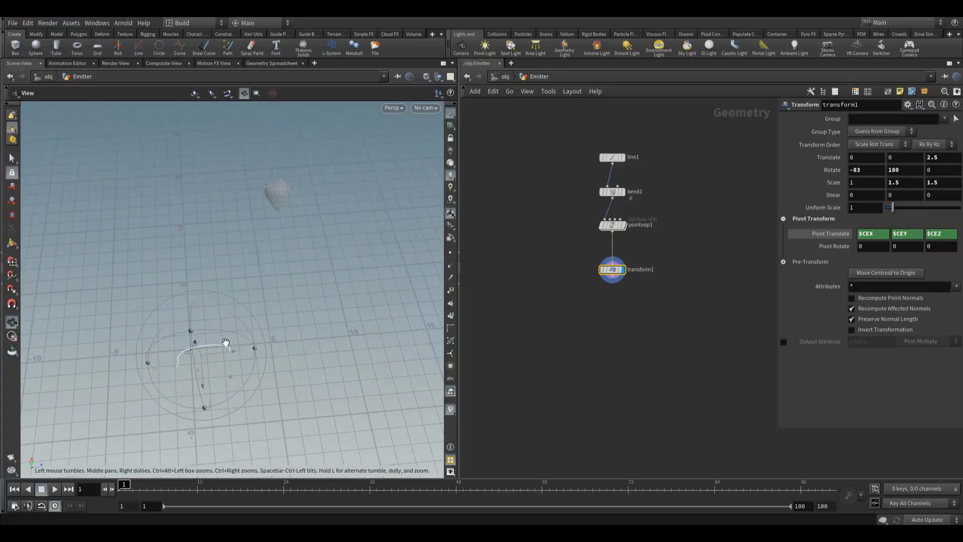
pyautogui.moveTo(226, 344); pyautogui.dragTo(237, 350, button='right')
pyautogui.moveTo(158, 372); pyautogui.dragTo(201, 294, button='middle')
pyautogui.moveTo(201, 294); pyautogui.dragTo(190, 310, button='right')
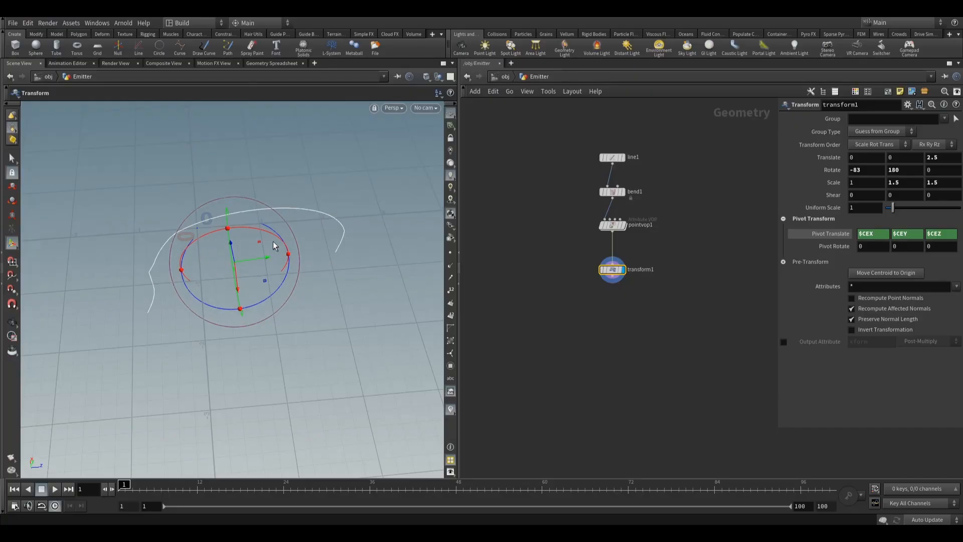
pyautogui.moveTo(273, 246); pyautogui.dragTo(260, 296, button='middle')
pyautogui.moveTo(259, 296); pyautogui.dragTo(231, 350, button='right')
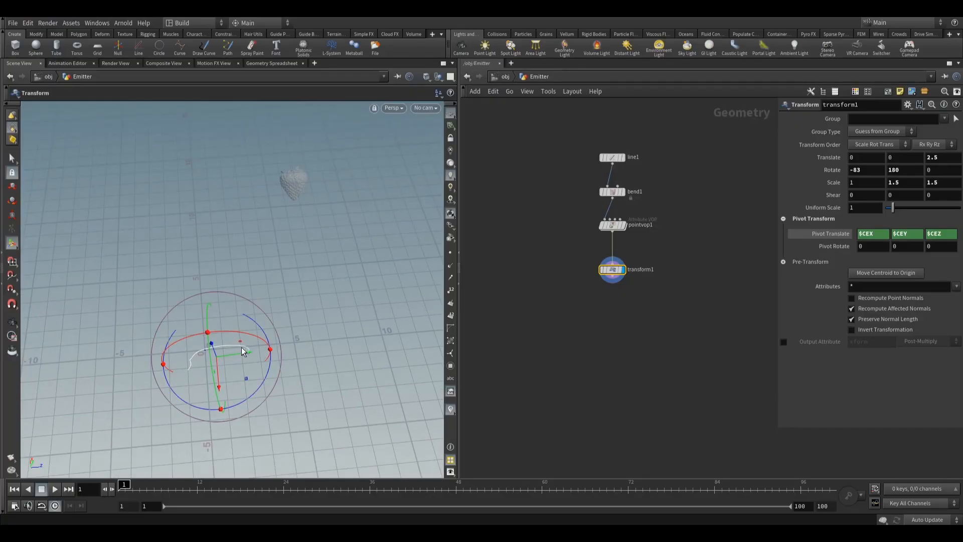
pyautogui.moveTo(195, 363); pyautogui.dragTo(202, 321, button='middle')
pyautogui.moveTo(203, 321); pyautogui.dragTo(246, 331, button='right')
pyautogui.moveTo(245, 331); pyautogui.dragTo(190, 369, button='middle')
pyautogui.moveTo(262, 290); pyautogui.dragTo(251, 303, button='right')
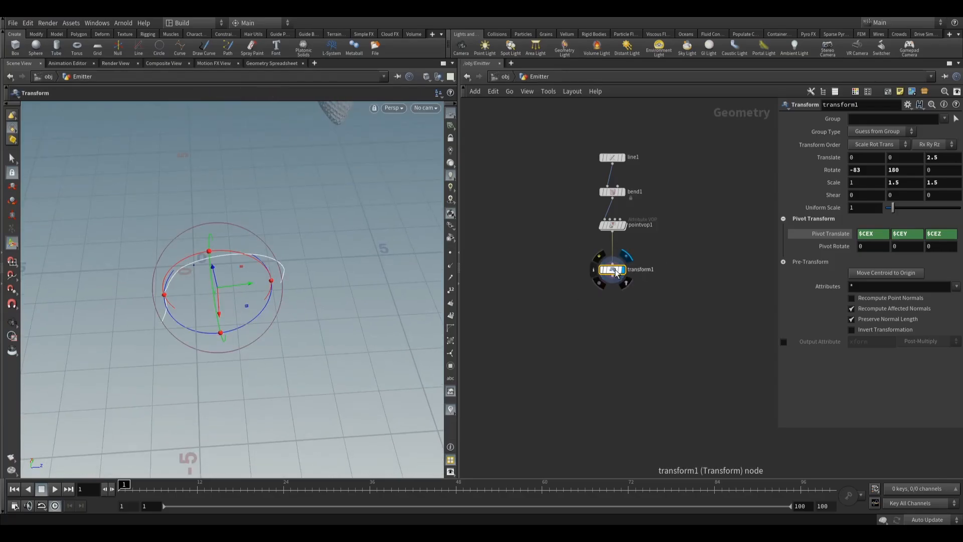
# Move the transform1 node closer to pointvop1, and add a displayed PolyExtrude node below it, connected to its output
pyautogui.moveTo(613, 270); pyautogui.dragTo(613, 260)
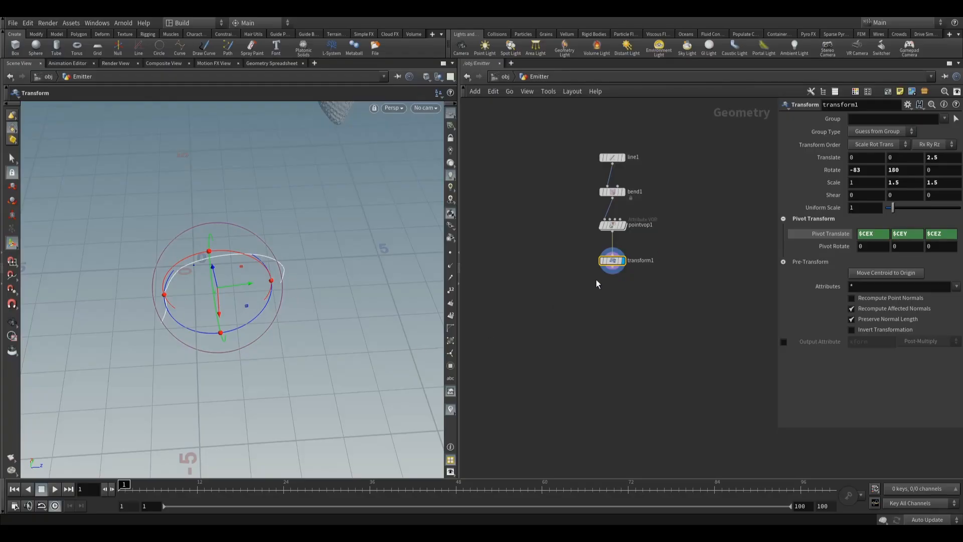
pyautogui.moveTo(581, 251); pyautogui.dragTo(635, 331)
pyautogui.press('Tab')
pyautogui.write('pol')
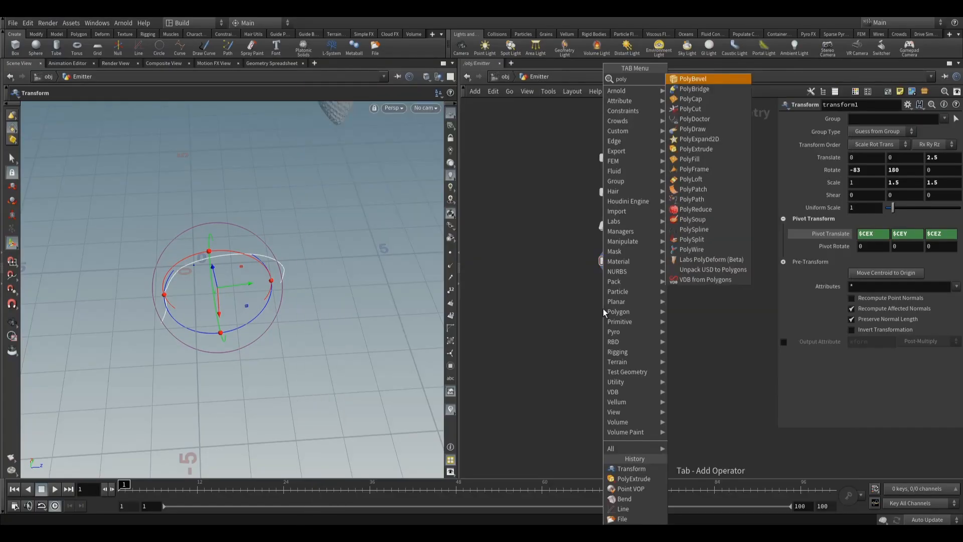
pyautogui.write('y')
pyautogui.click(680, 99)
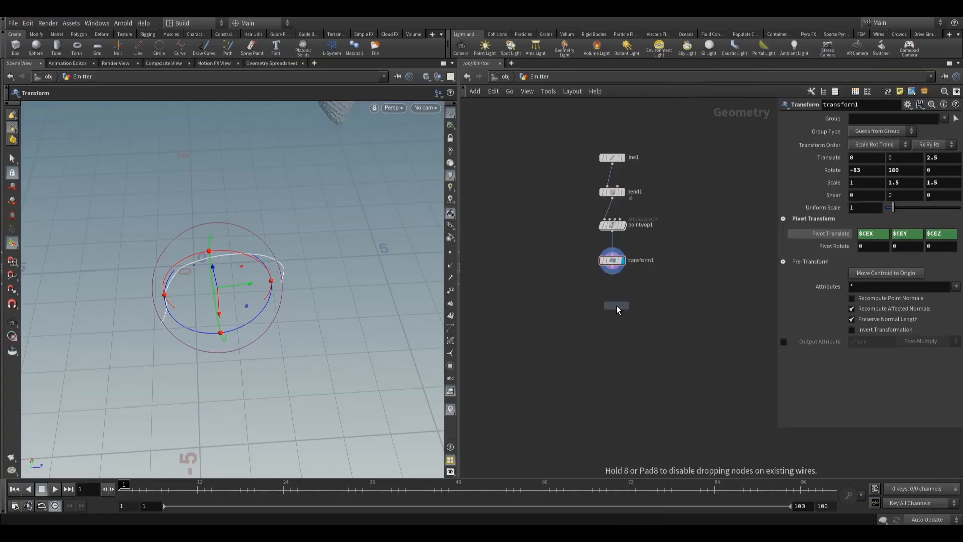
pyautogui.click(616, 307)
pyautogui.moveTo(613, 277); pyautogui.dragTo(612, 293)
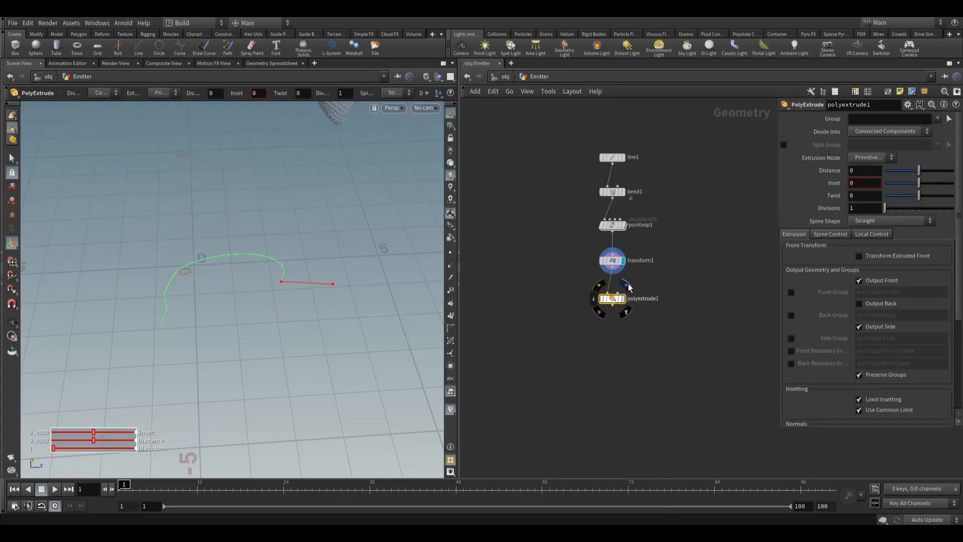
pyautogui.click(623, 298)
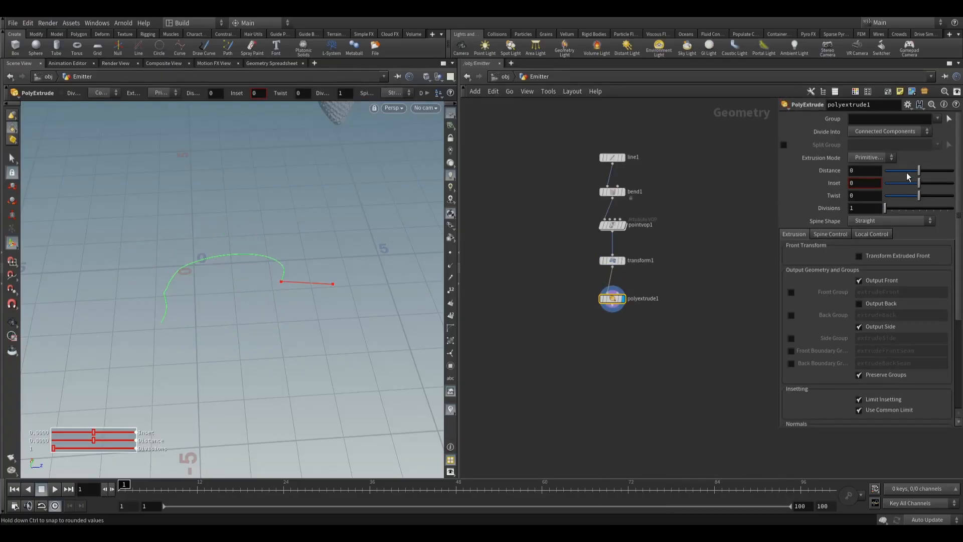
# Extrude the curve into a thin strip by setting polyextrude1's Distance to -0.09
pyautogui.moveTo(919, 170)
pyautogui.mouseDown()
pyautogui.moveTo(912, 176)
pyautogui.moveTo(931, 179)
pyautogui.moveTo(917, 181)
pyautogui.mouseUp()
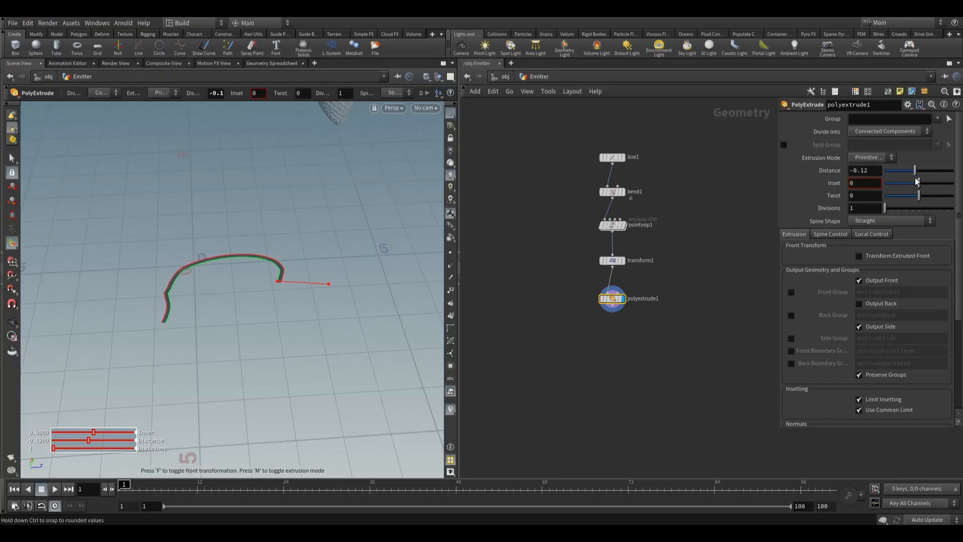
pyautogui.moveTo(915, 178); pyautogui.dragTo(916, 180)
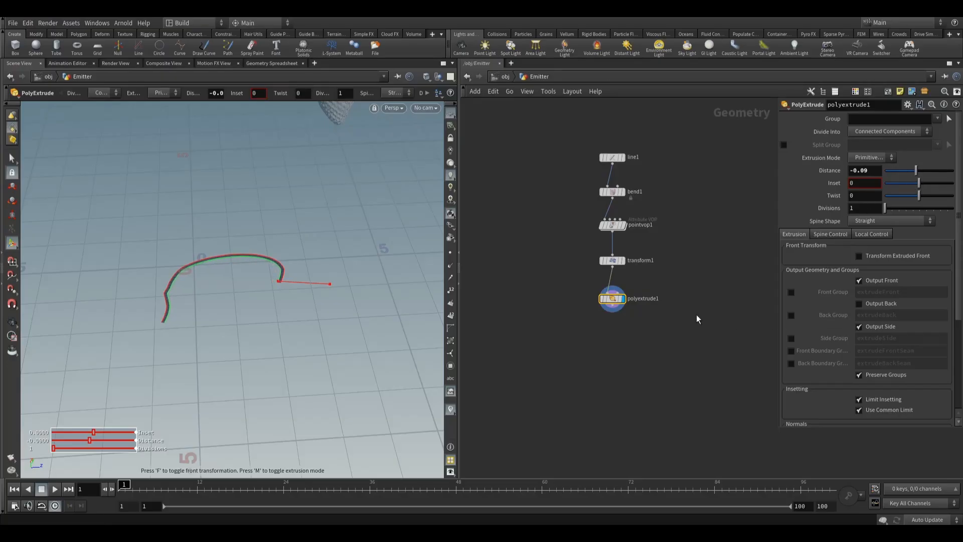
pyautogui.keyDown('alt'); pyautogui.moveTo(202, 284); pyautogui.dragTo(230, 276, button='right'); pyautogui.keyUp('alt')
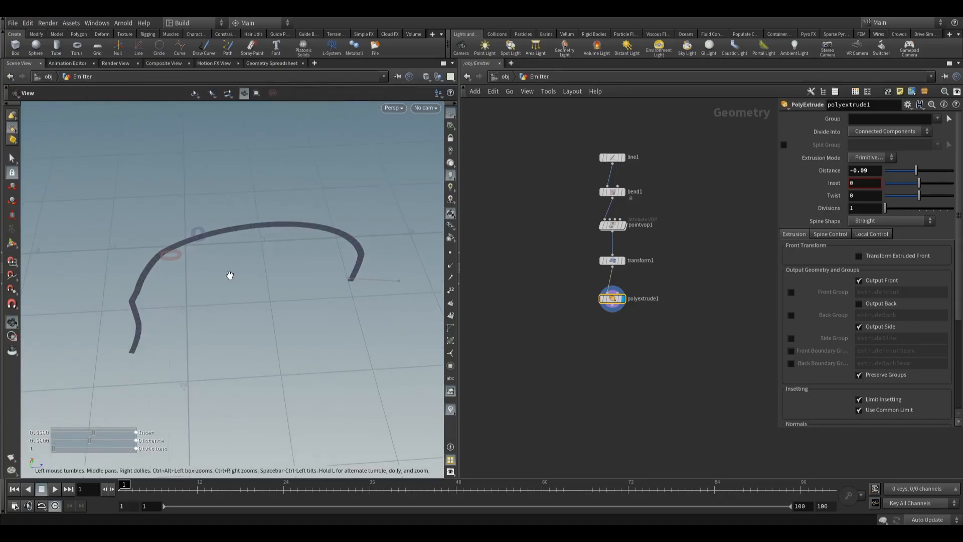
pyautogui.keyDown('alt'); pyautogui.moveTo(230, 275); pyautogui.dragTo(231, 294); pyautogui.keyUp('alt')
pyautogui.press('Return')
pyautogui.moveTo(832, 183); pyautogui.dragTo(823, 210, button='middle')
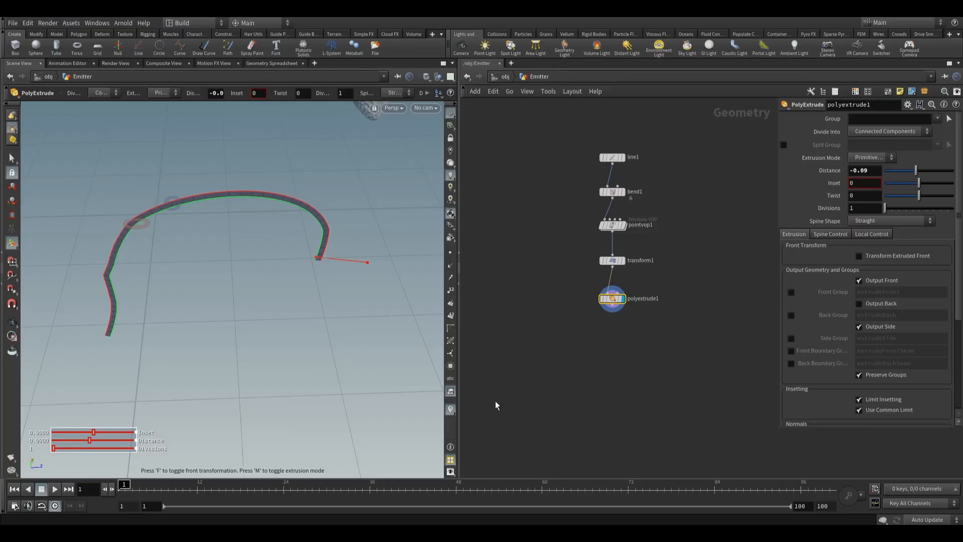
# Add a second PolyExtrude node below polyextrude1, connect it to polyextrude1's output and display it
pyautogui.press('Tab')
pyautogui.write('p')
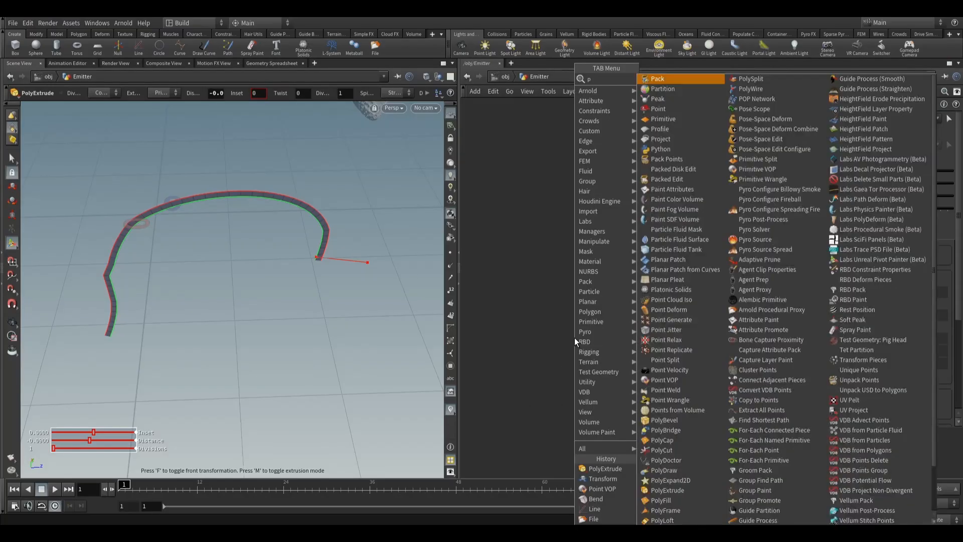
pyautogui.write('olye')
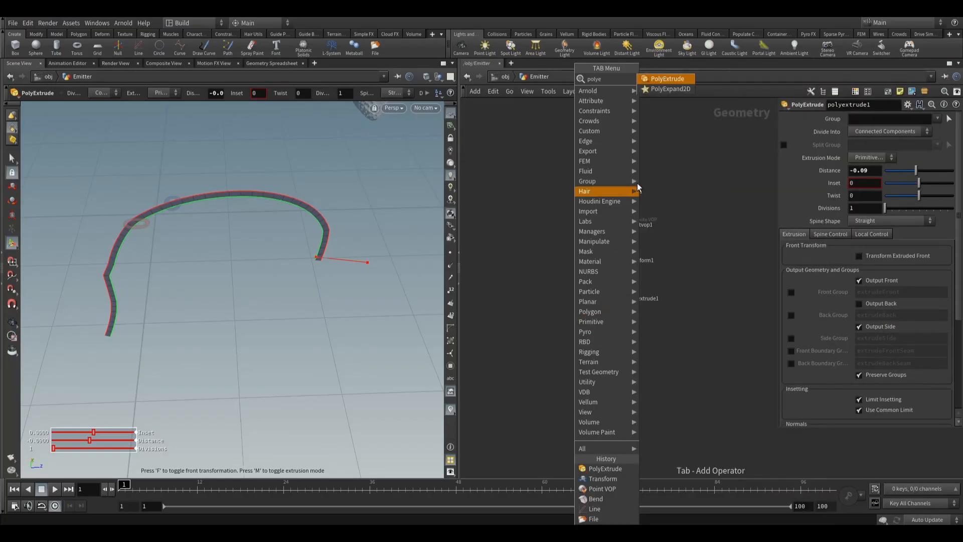
pyautogui.click(664, 88)
pyautogui.click(612, 335)
pyautogui.moveTo(612, 305); pyautogui.dragTo(612, 329)
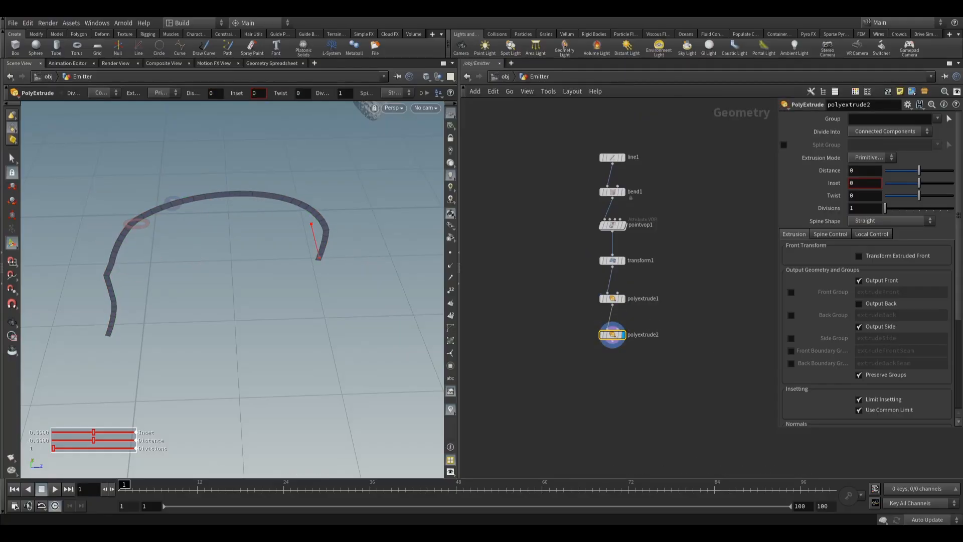
# Give the strip thickness by setting polyextrude2's Distance to -0.3, and inspect its open side
pyautogui.moveTo(870, 170); pyautogui.dragTo(846, 172, button='middle')
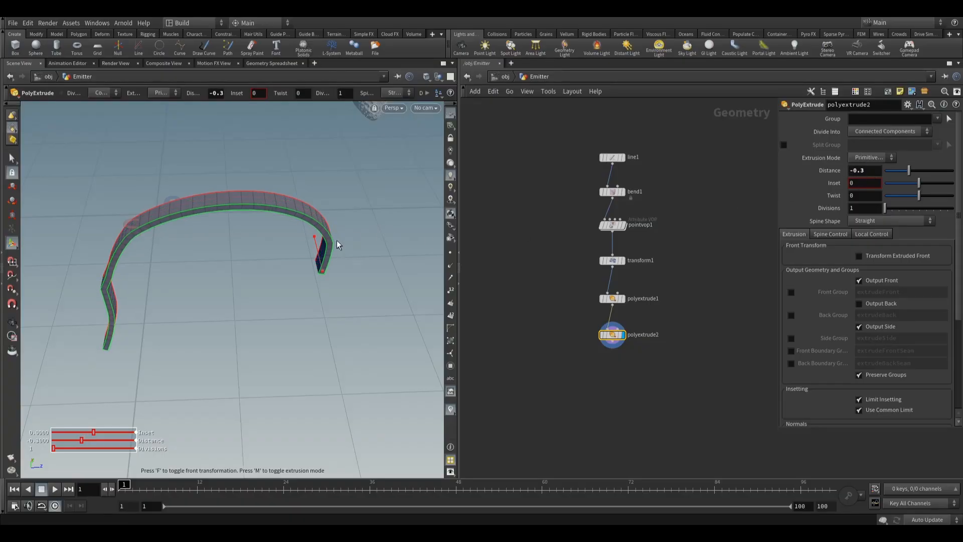
pyautogui.press('Escape')
pyautogui.keyDown('alt'); pyautogui.moveTo(310, 234); pyautogui.dragTo(295, 245, button='right'); pyautogui.keyUp('alt')
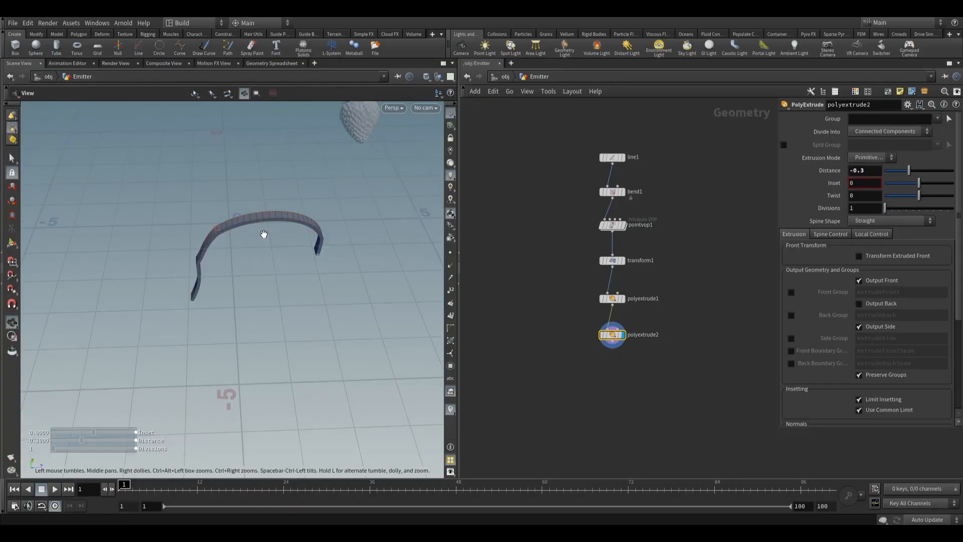
pyautogui.keyDown('alt'); pyautogui.moveTo(265, 234); pyautogui.dragTo(266, 193); pyautogui.keyUp('alt')
pyautogui.press('Return')
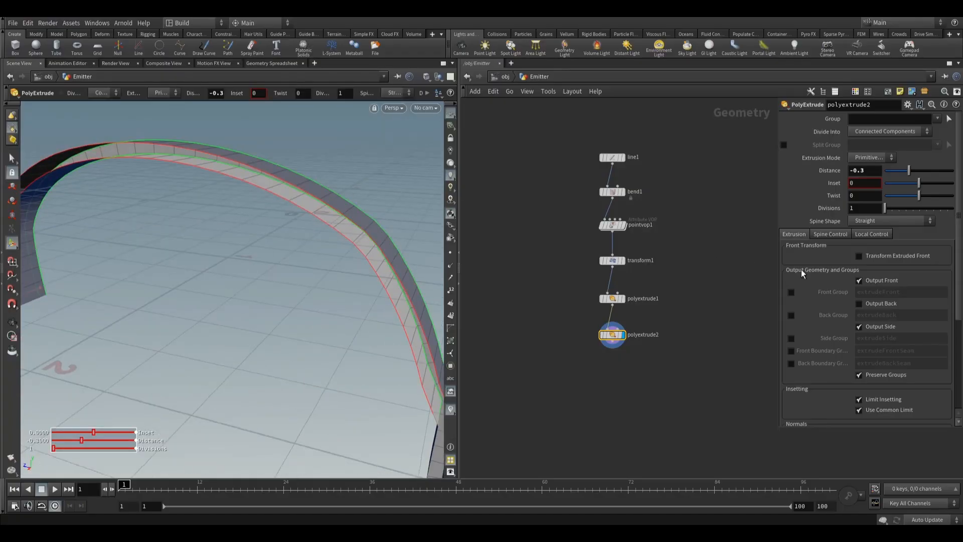
# Close the open side of the extruded strip by enabling Output Back on polyextrude2, and check it from several angles
pyautogui.click(870, 303)
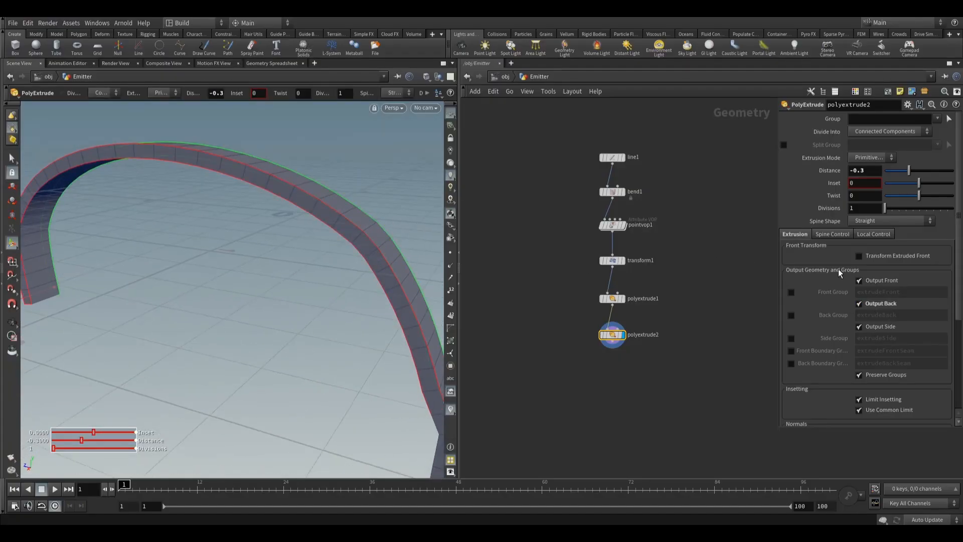
pyautogui.press('Escape')
pyautogui.moveTo(404, 223); pyautogui.dragTo(339, 243)
pyautogui.press('Return')
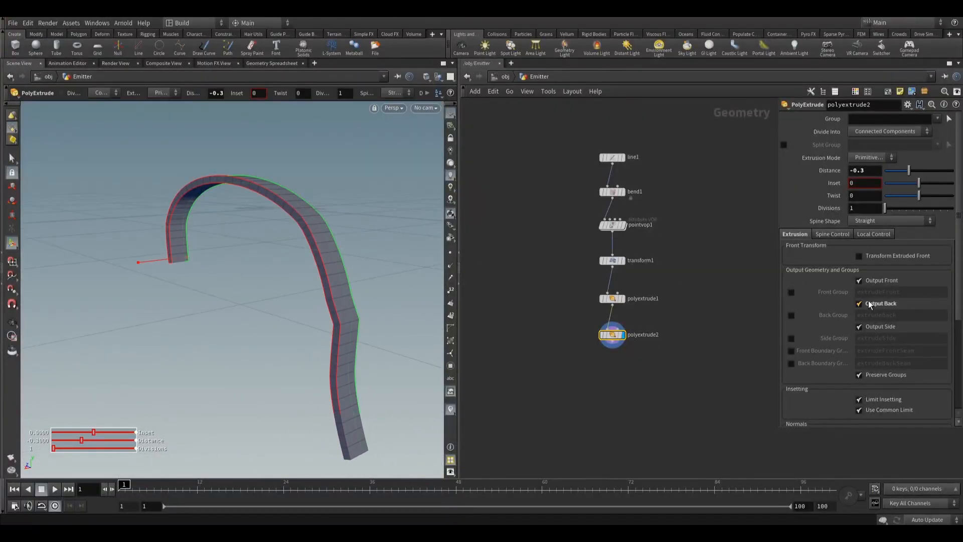
pyautogui.moveTo(371, 247); pyautogui.dragTo(316, 254)
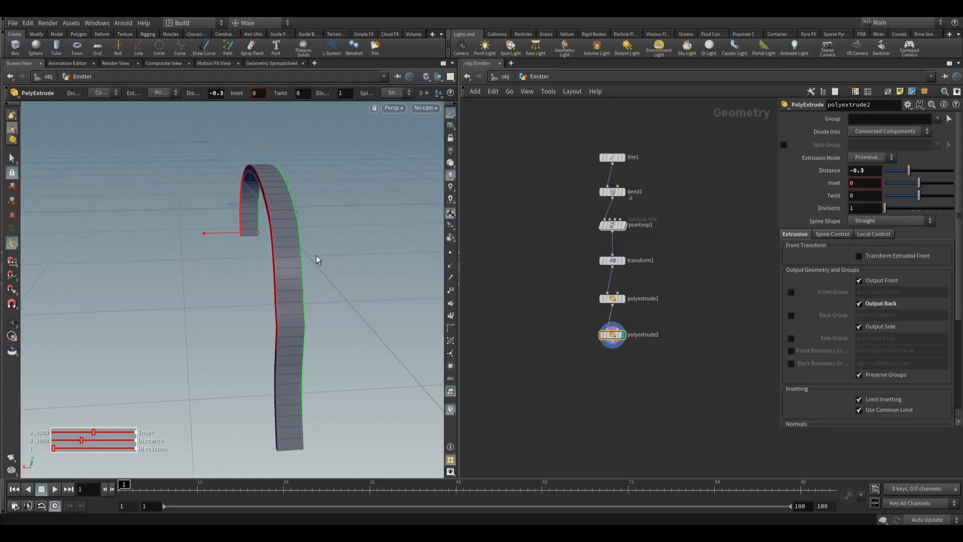
pyautogui.press('Escape')
pyautogui.moveTo(269, 254); pyautogui.dragTo(316, 222)
pyautogui.press('Return')
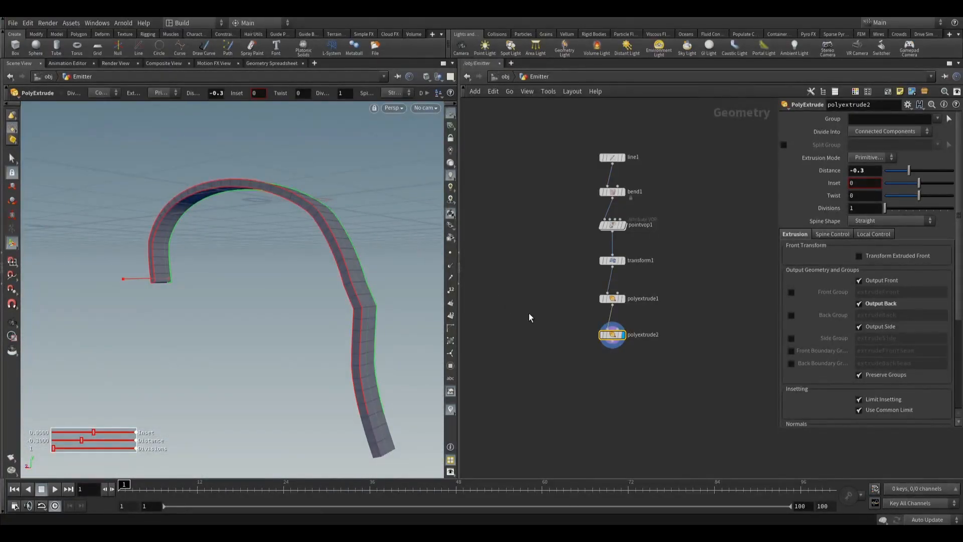
pyautogui.moveTo(569, 382); pyautogui.dragTo(579, 327, button='middle')
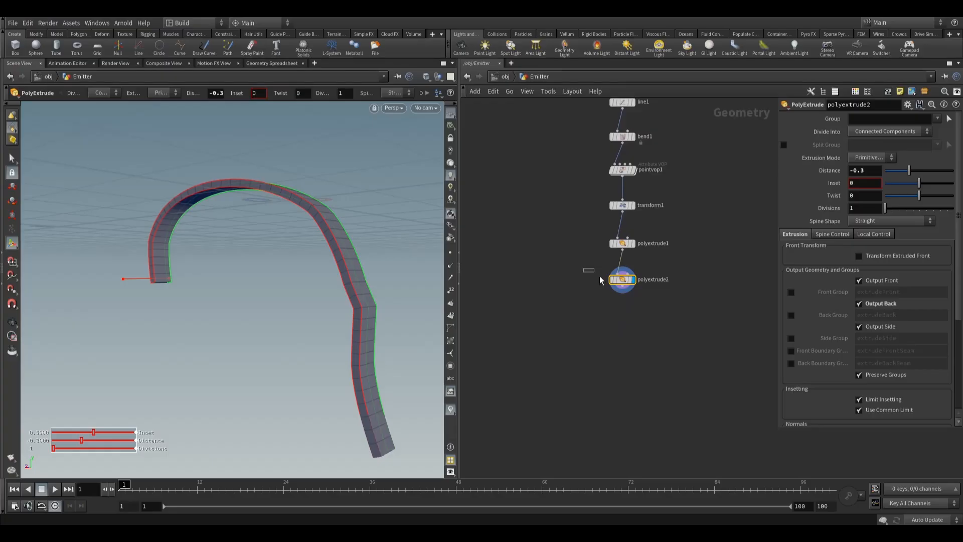